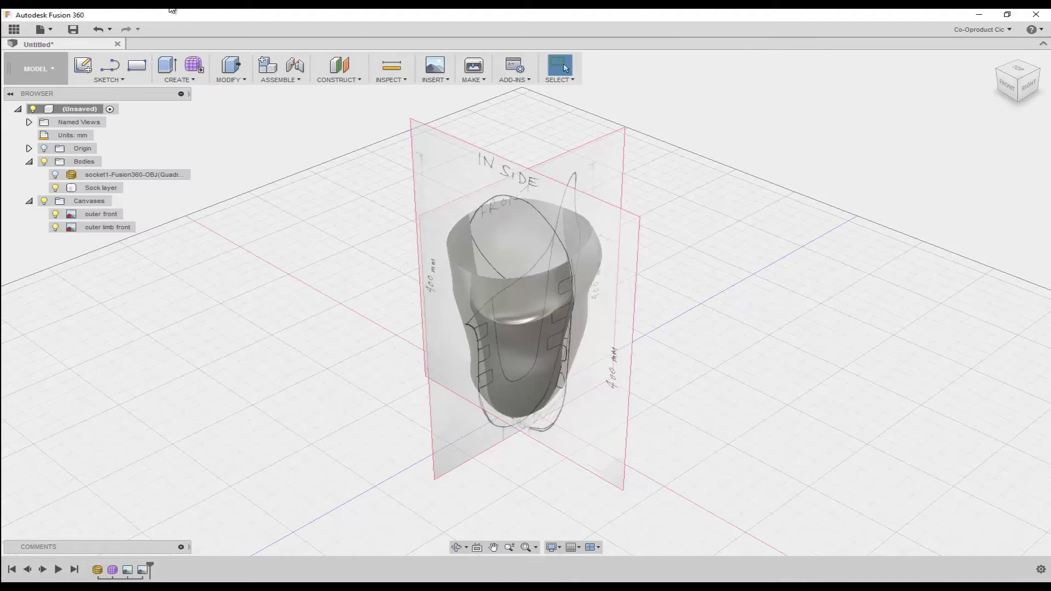
Start a new form and place a cylinder on the horizontal plane, centred on the origin, about 210 mm in diameter.
left_click(198, 66)
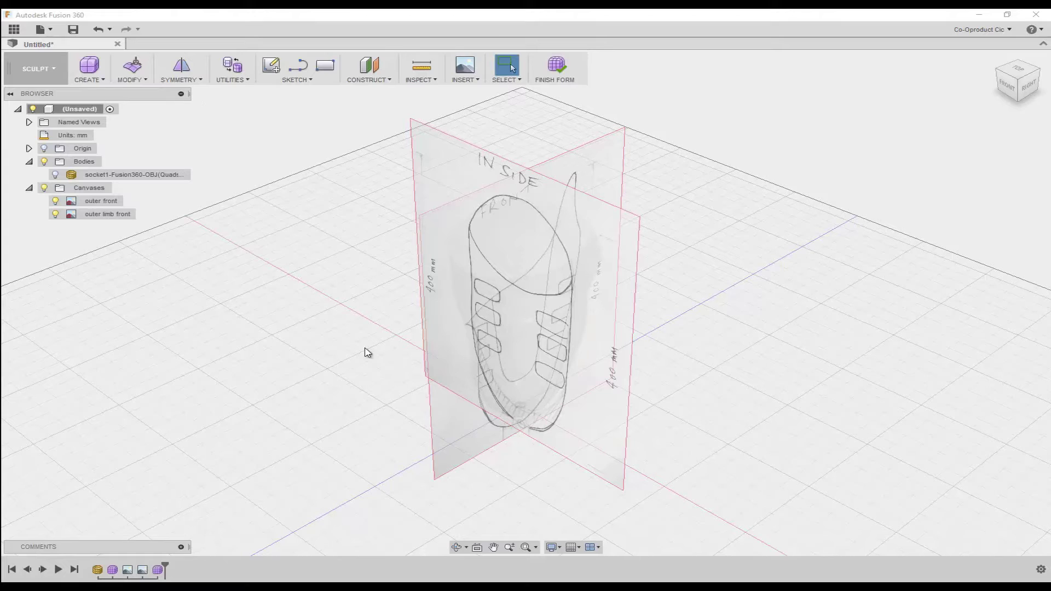
left_click(88, 80)
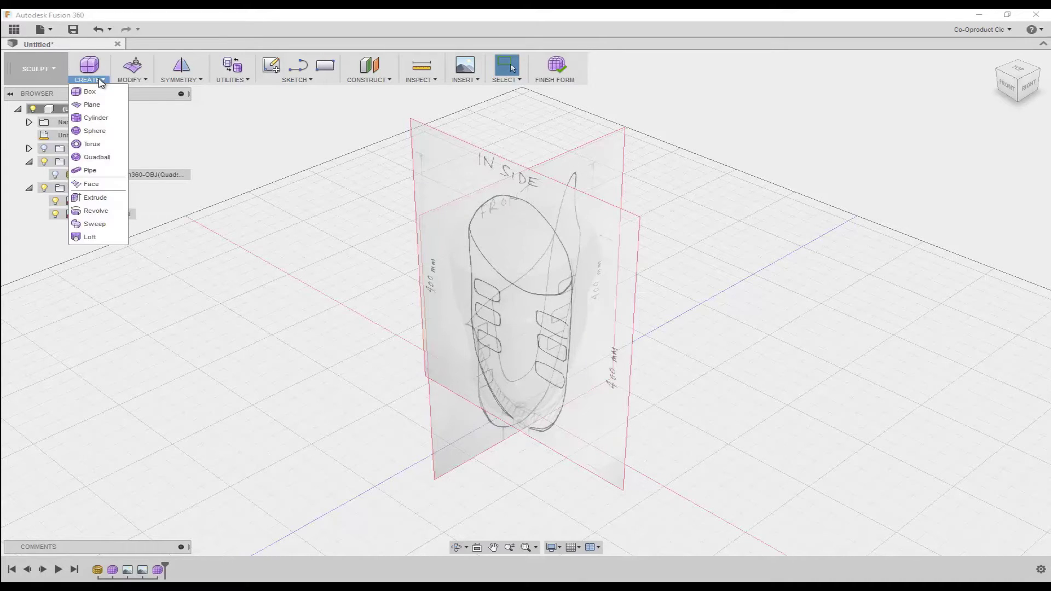
left_click(94, 118)
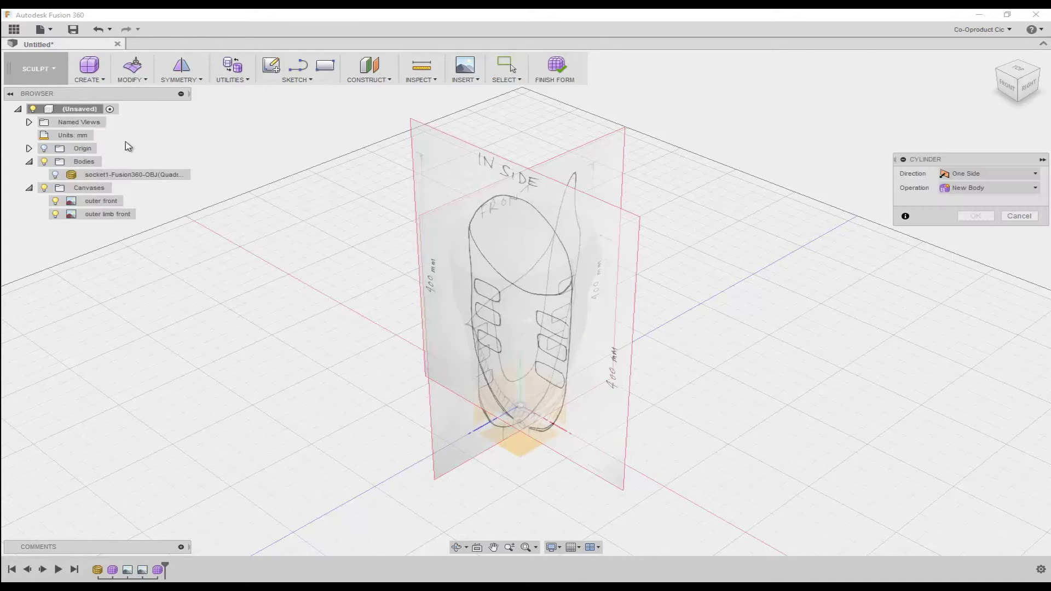
left_click(522, 449)
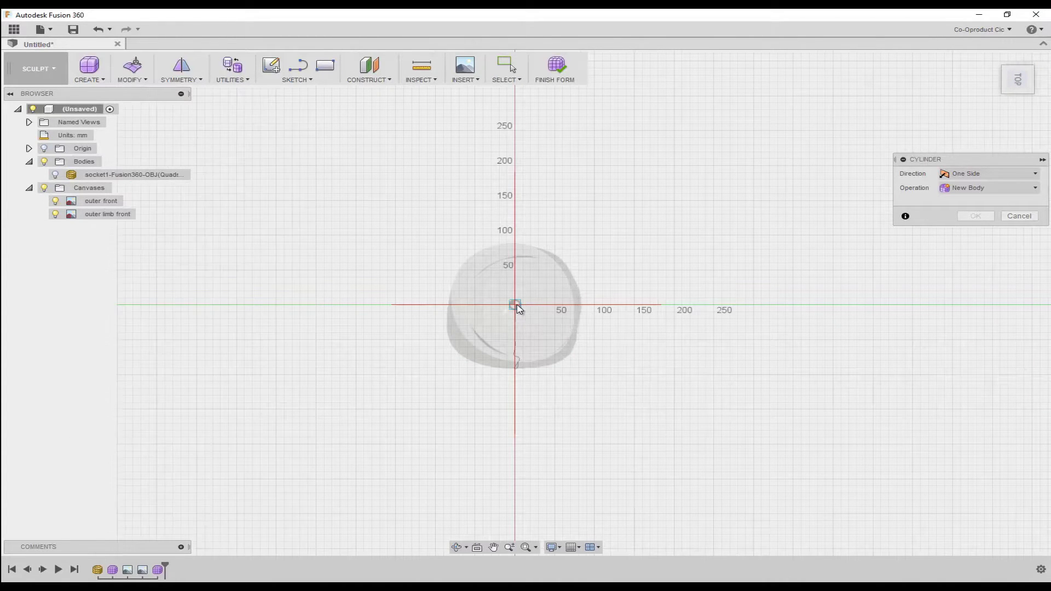
left_click(517, 306)
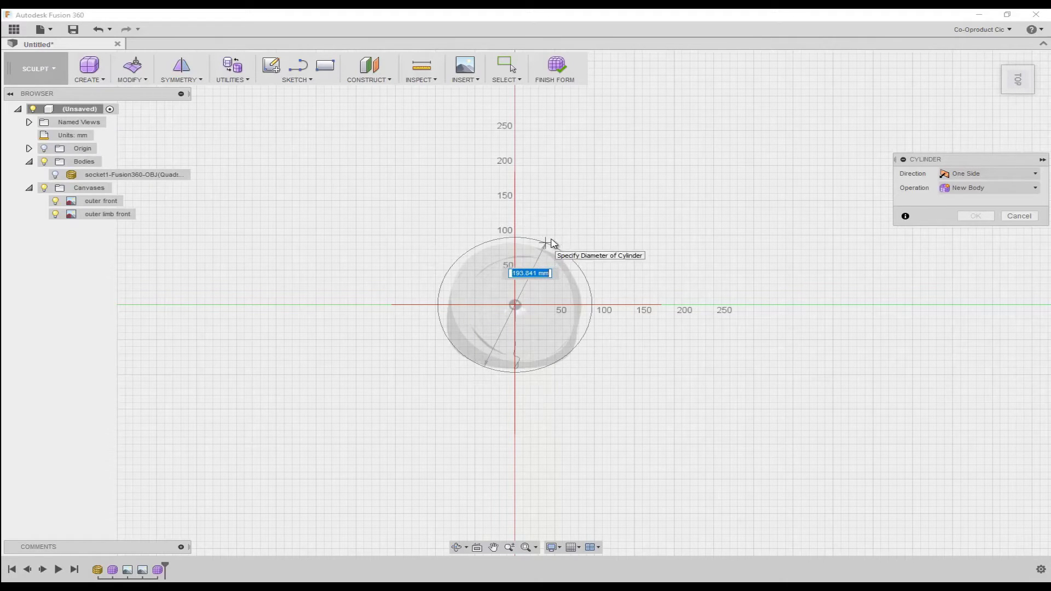
left_click(551, 241)
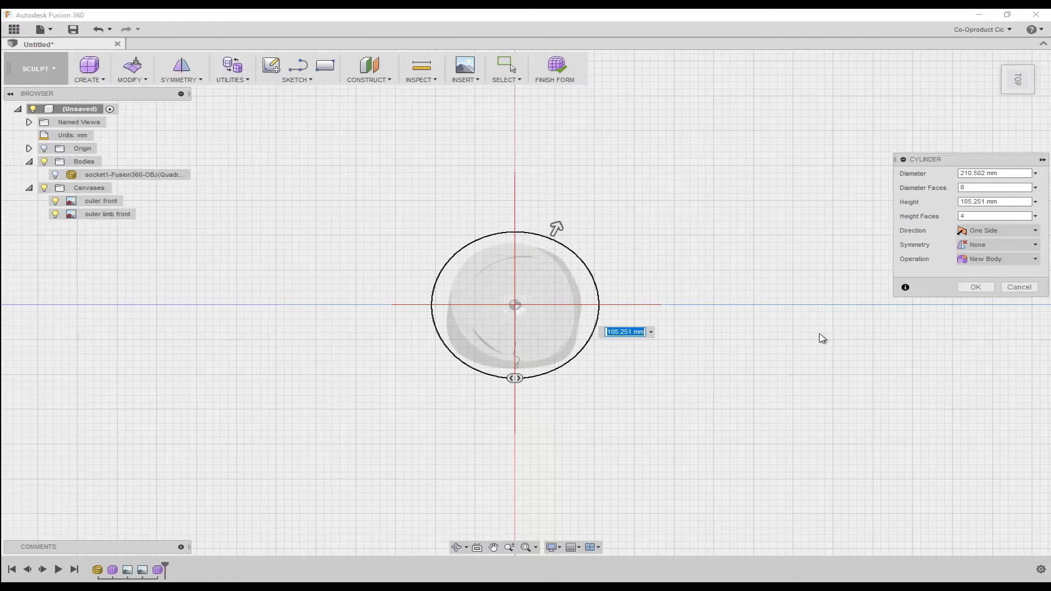
Raise the cylinder to a height of 370 mm, divide it into 6 height faces, and create it as a new body.
left_click(1019, 96)
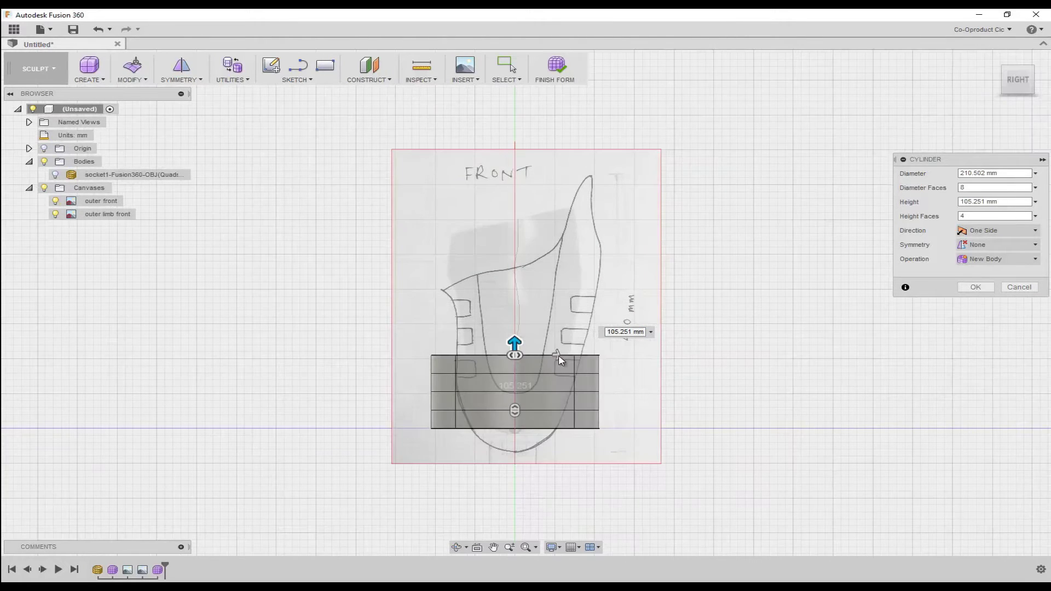
left_click_drag(514, 344, 534, 155)
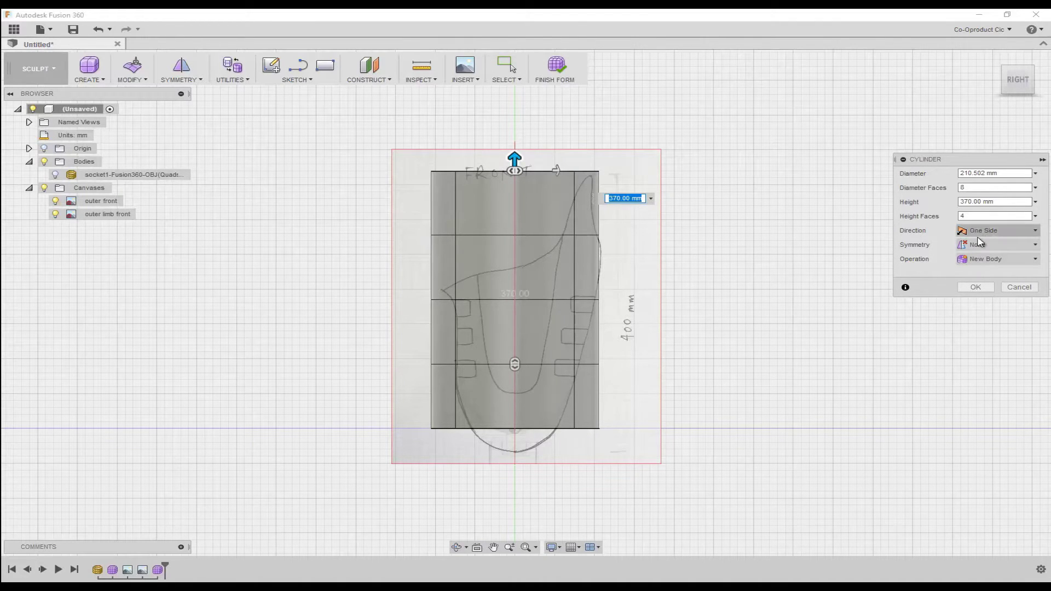
double_click(962, 216)
type("2")
left_click_drag(963, 217, 939, 217)
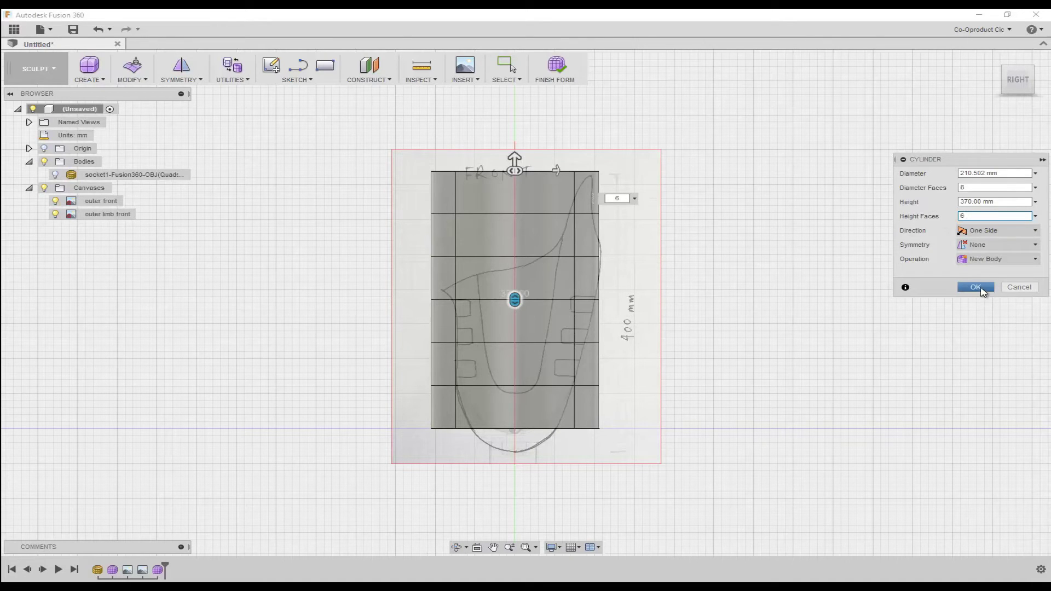
left_click(976, 287)
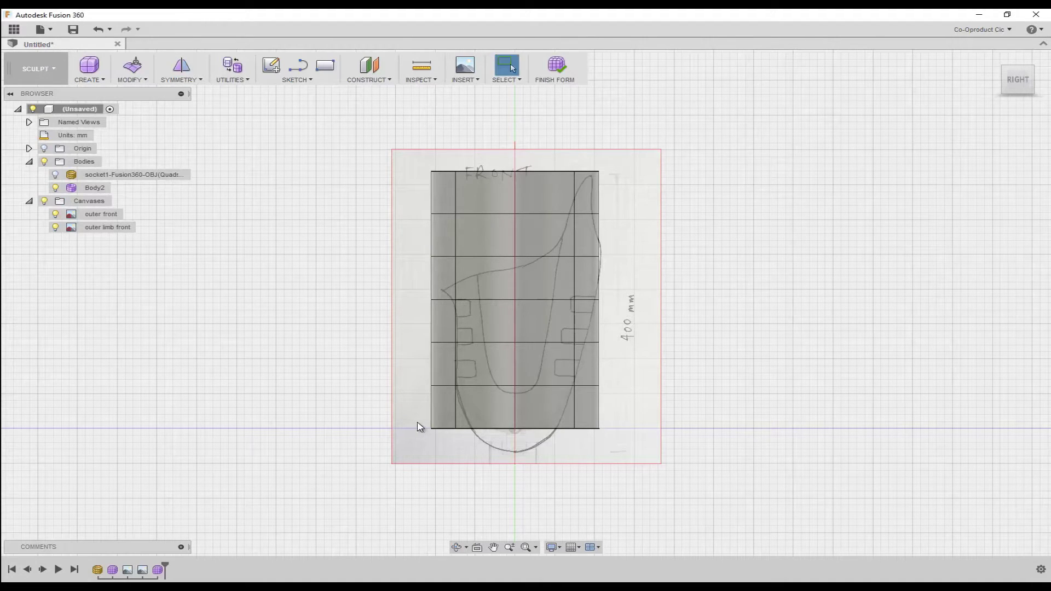
Extrude the cylinder's whole bottom edge loop 40 mm downward with Edit Form.
left_click_drag(420, 427, 621, 439)
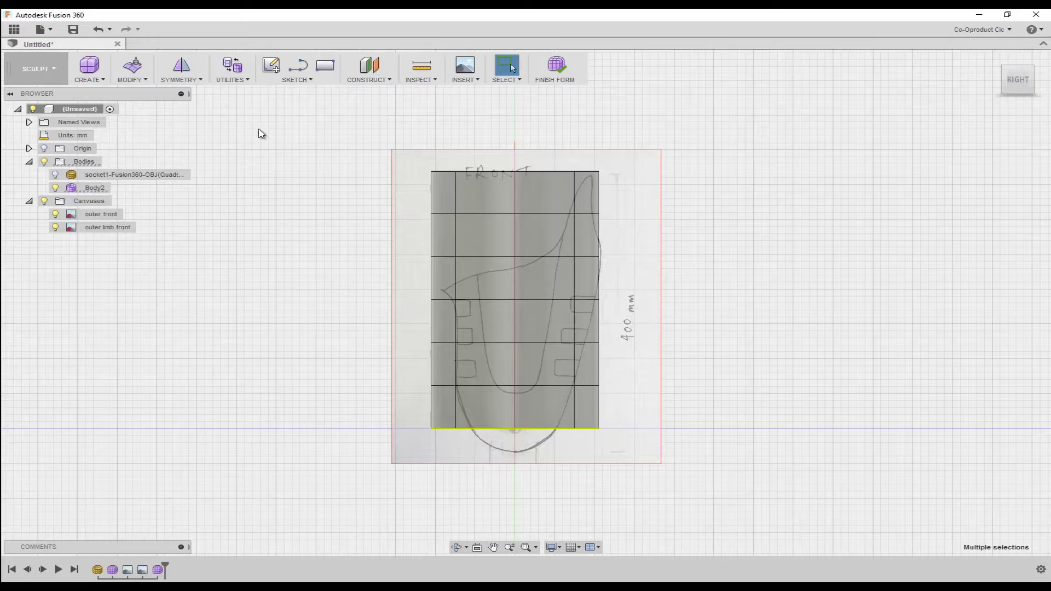
left_click(133, 65)
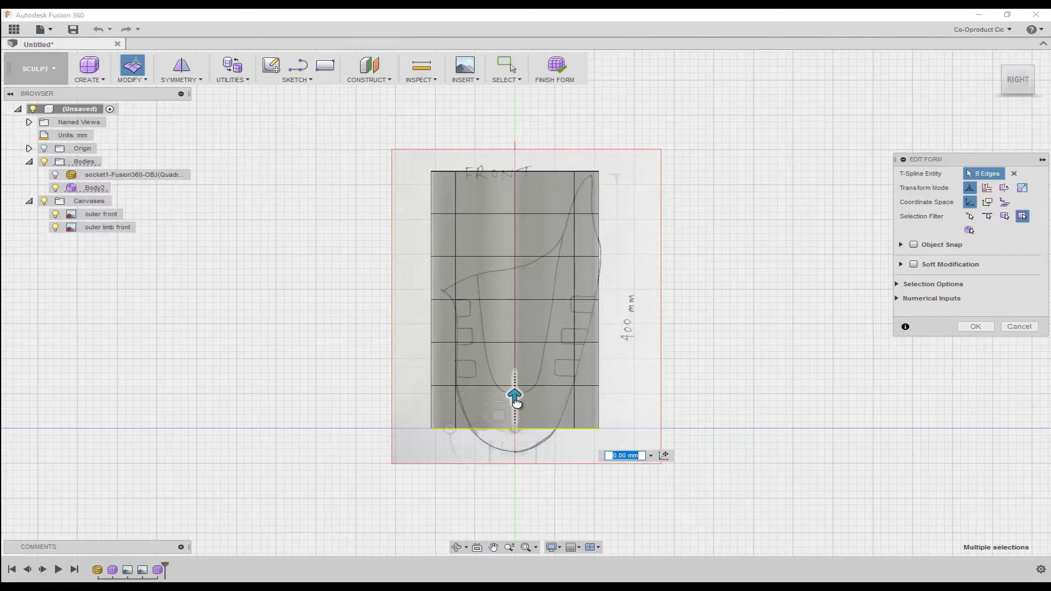
left_click_drag(516, 403, 516, 428)
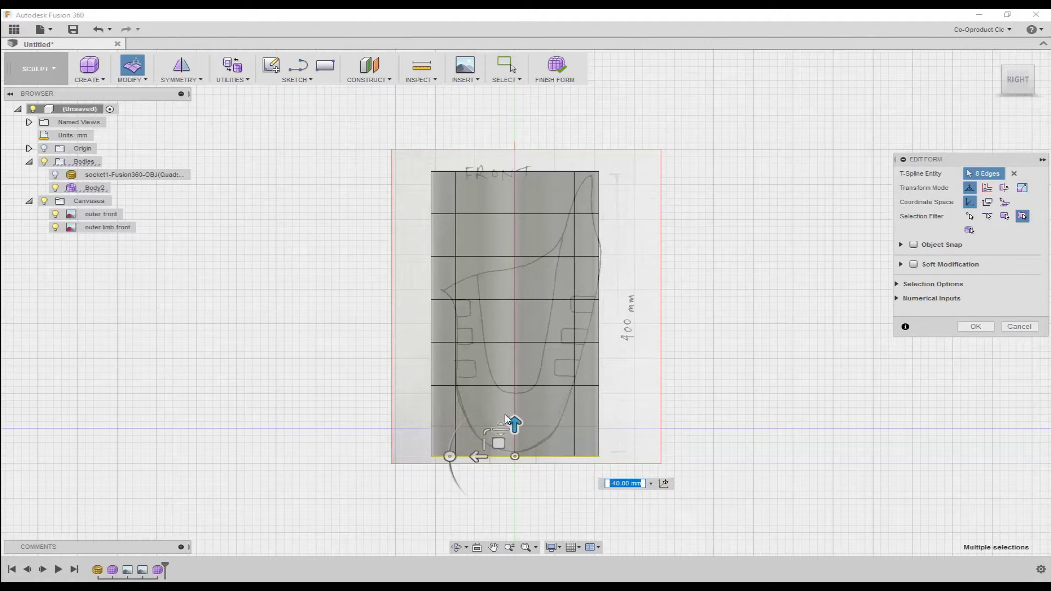
left_click(975, 327)
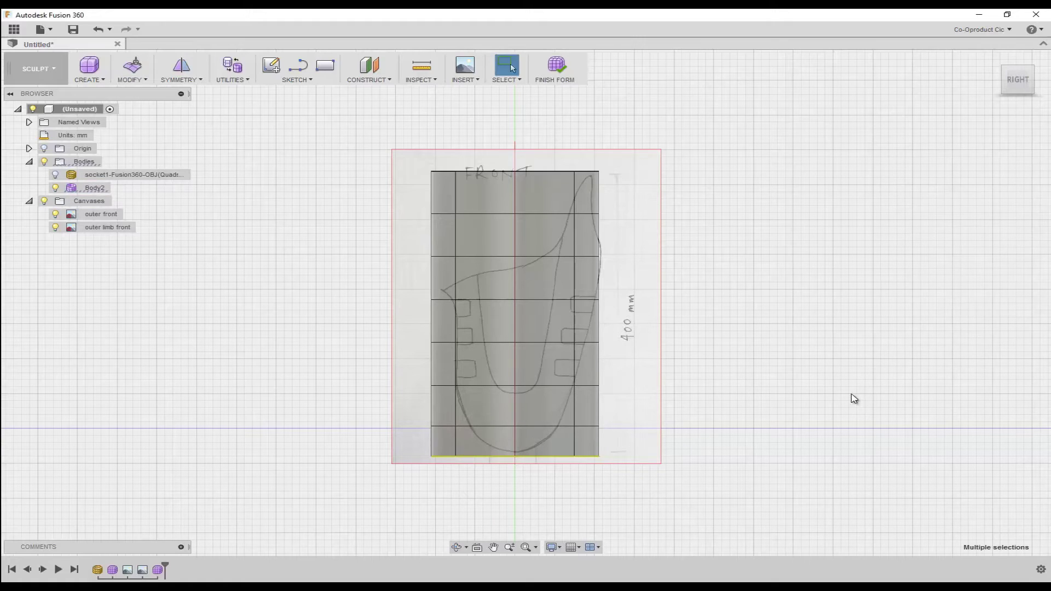
Hide the outer front and outer limb front canvases.
middle_click_drag(773, 357, 781, 392, "shift")
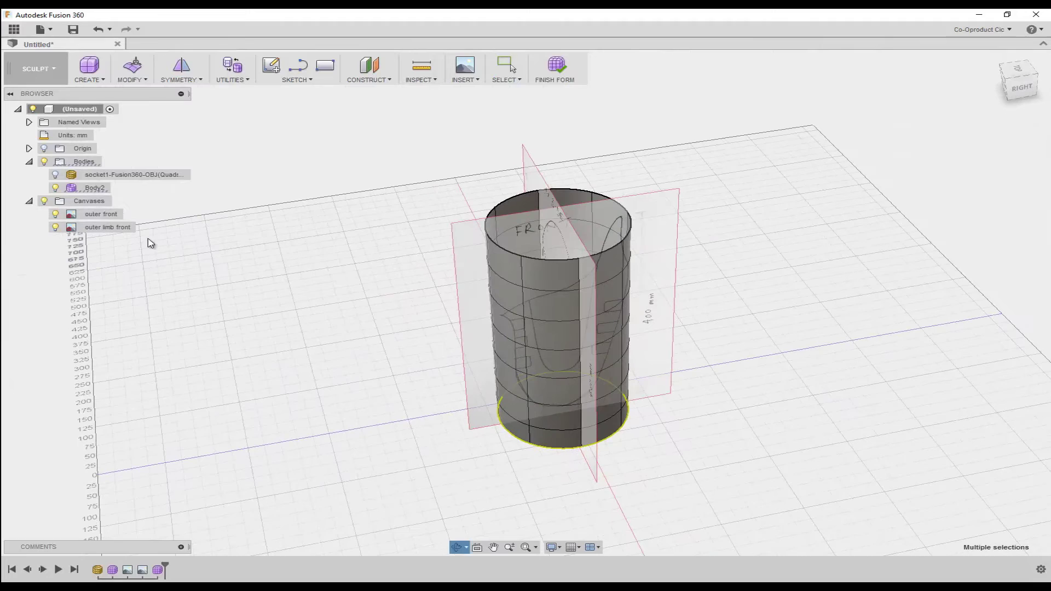
left_click(55, 218)
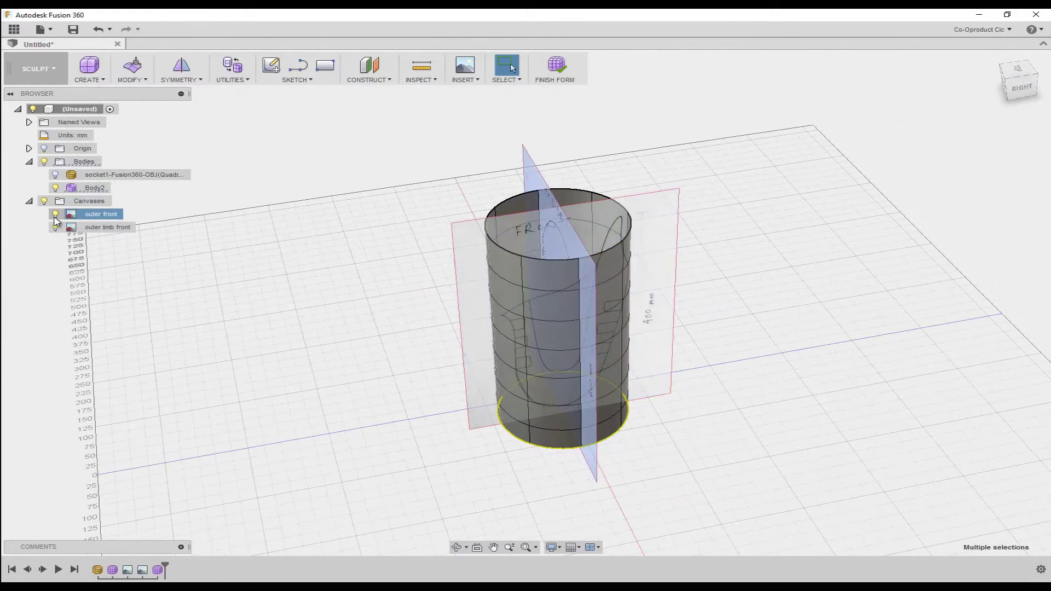
left_click(61, 230)
left_click(59, 227)
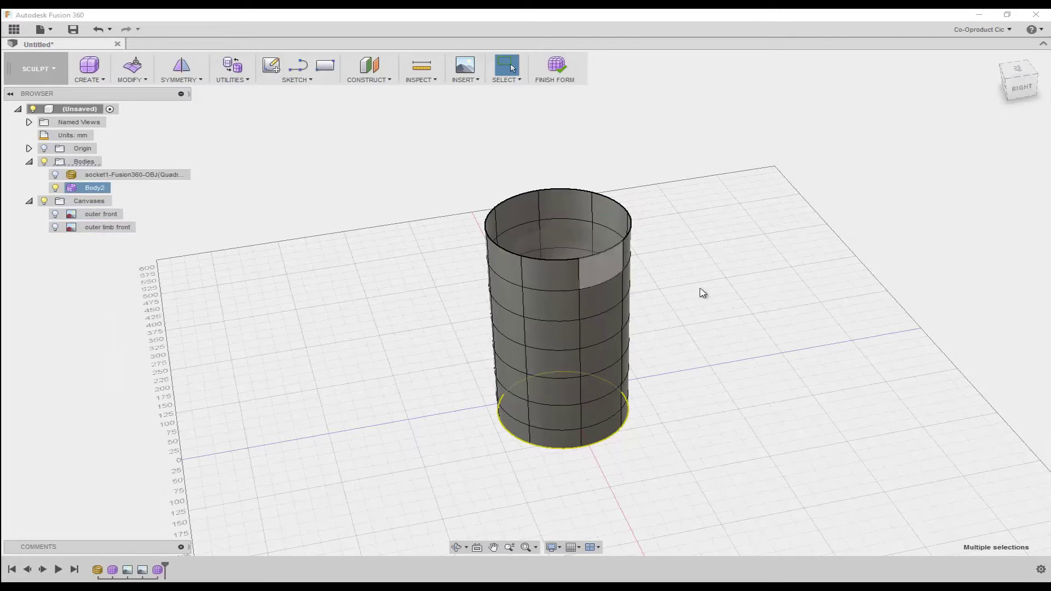
Pull all the cylinder's vertices onto the scanned socket surface, using automatic target selection and surface points.
left_click(146, 81)
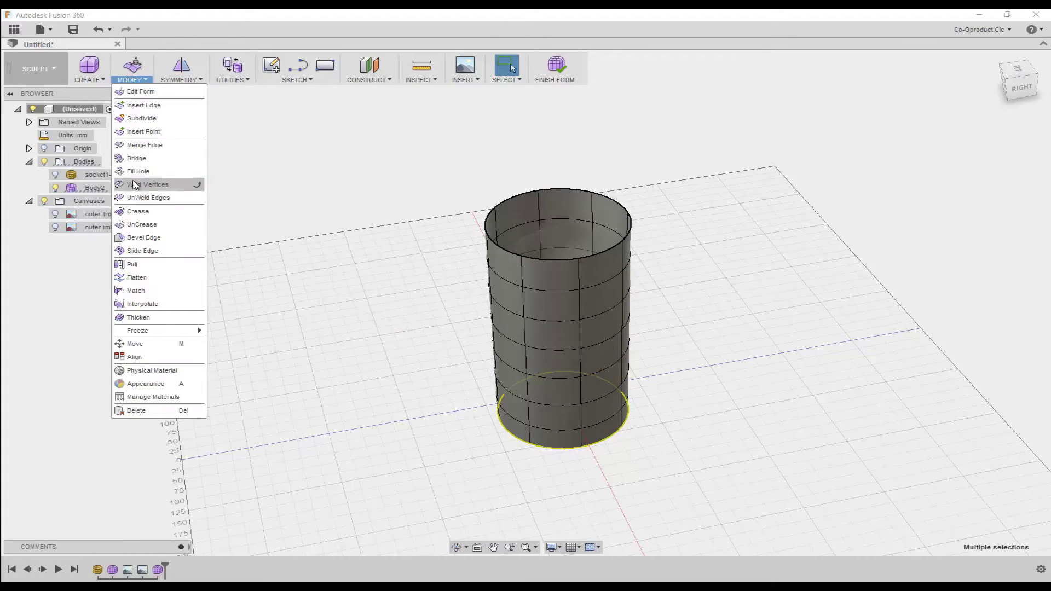
left_click(132, 264)
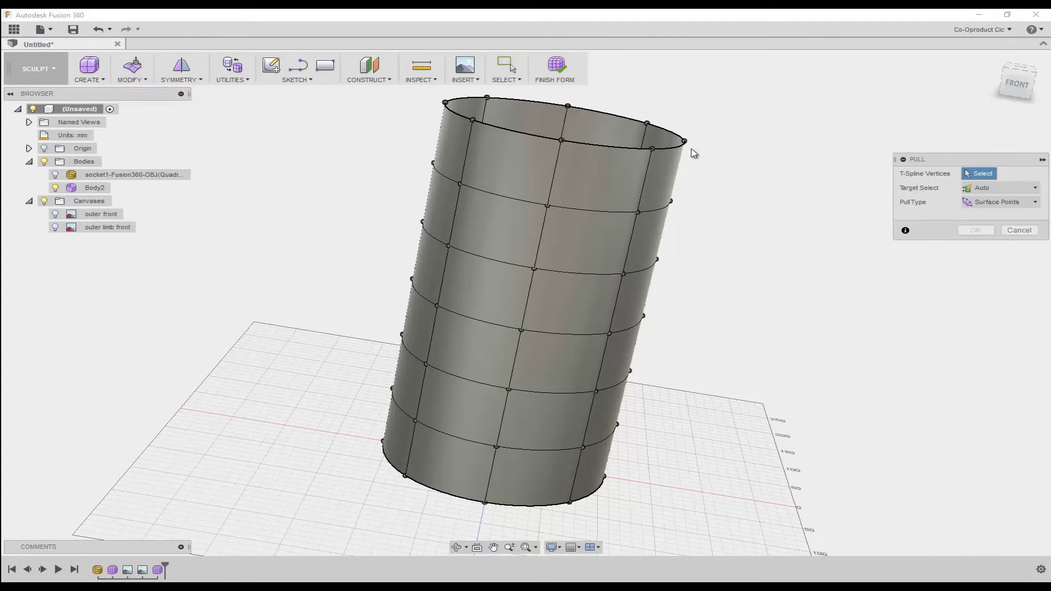
scroll(696, 158, "down", 5)
middle_click_drag(671, 146, 550, 113, "shift")
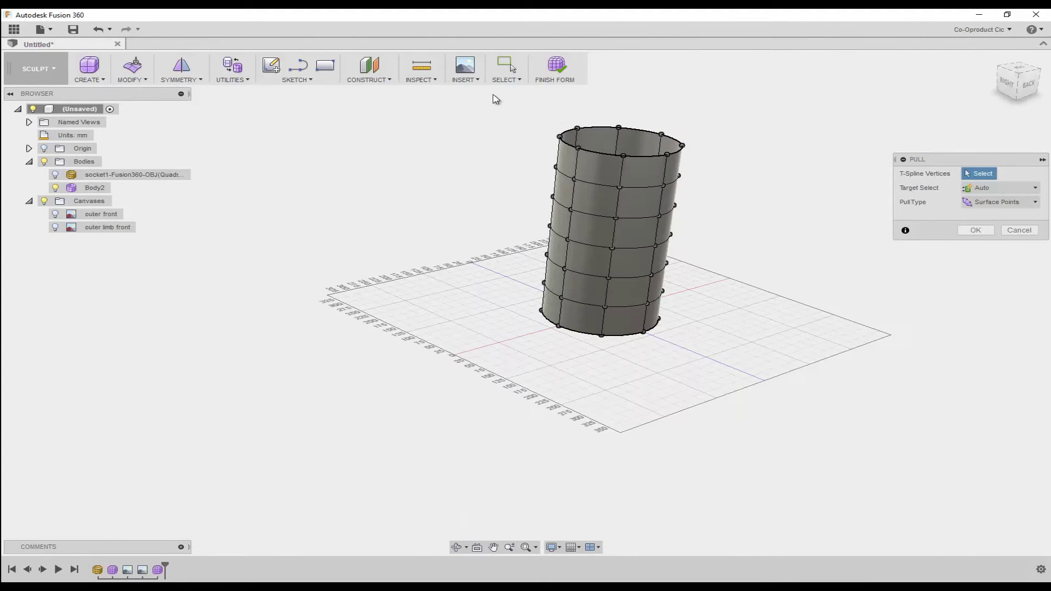
left_click_drag(494, 95, 759, 363)
middle_click_drag(735, 206, 577, 186, "shift")
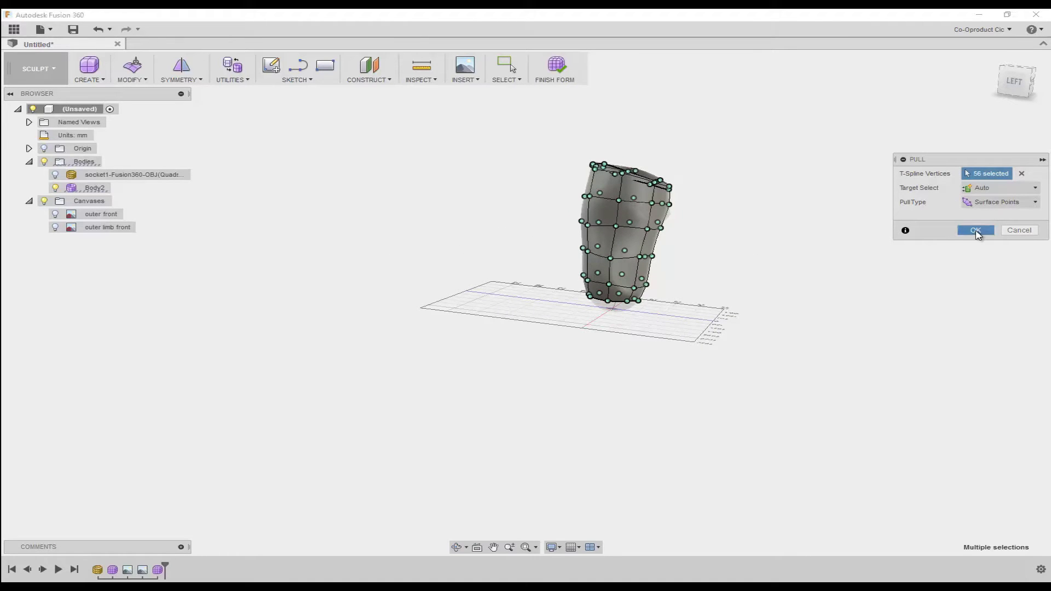
left_click(976, 230)
Delete the first folded-over lip faces along the front of the form's top rim.
left_click(1000, 58)
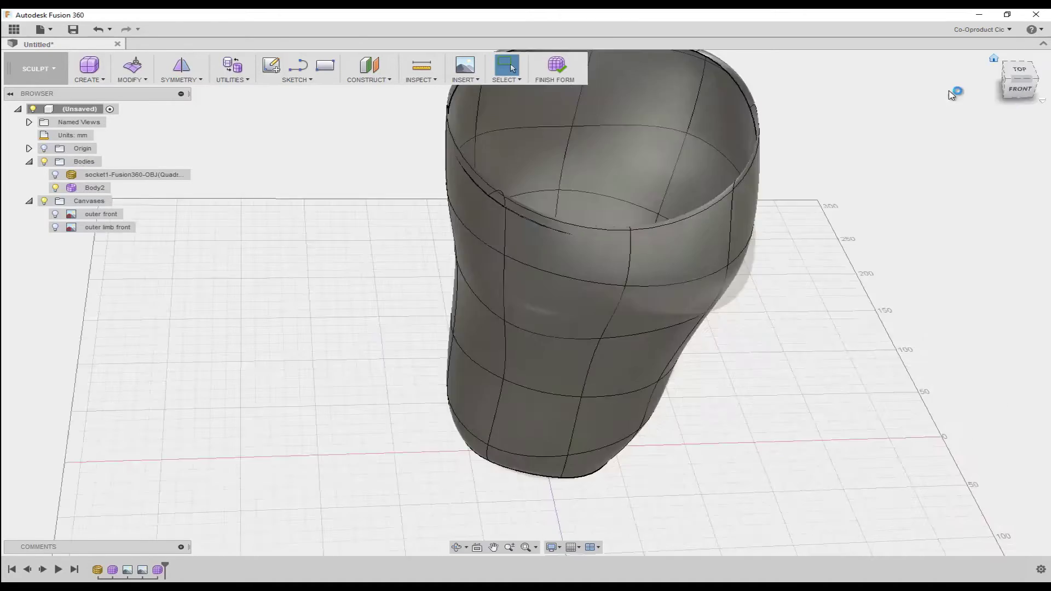
left_click(523, 118)
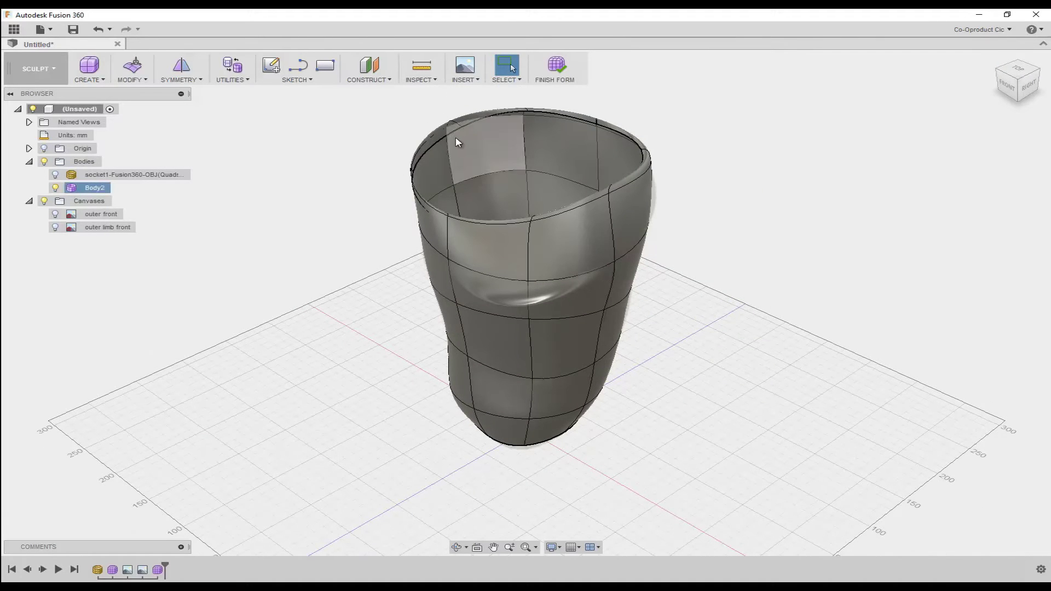
left_click(592, 196)
mouse_move(710, 195)
middle_mouse_down("shift")
mouse_move(800, 172)
mouse_move(706, 184)
middle_mouse_up("shift")
key("Delete")
left_click(613, 199)
key("Delete")
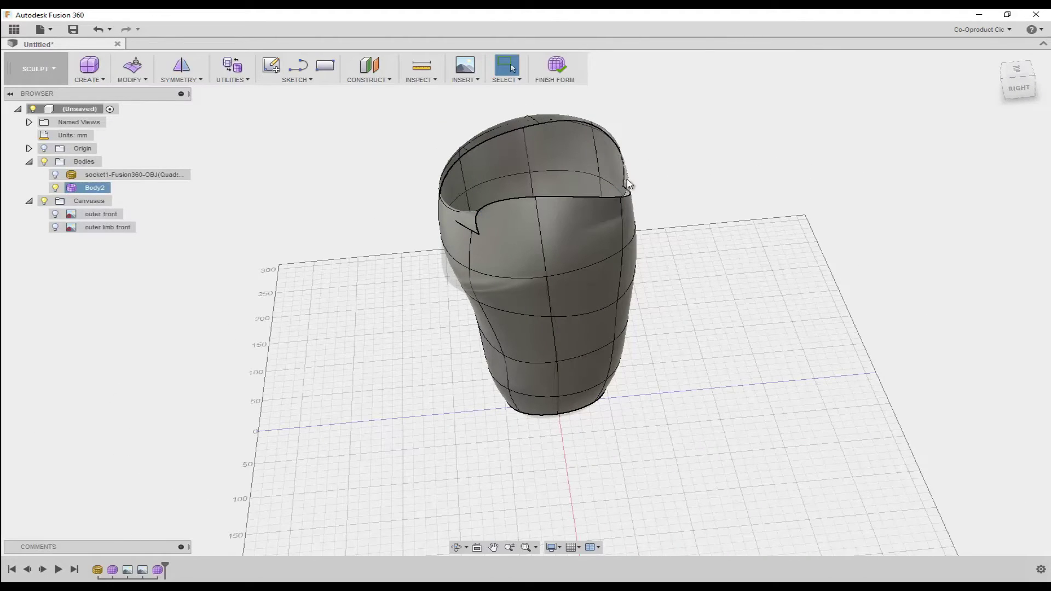
Select the remaining folded-over lip faces around the top rim and delete them to leave a clean open edge.
left_click(627, 179)
left_click(571, 119)
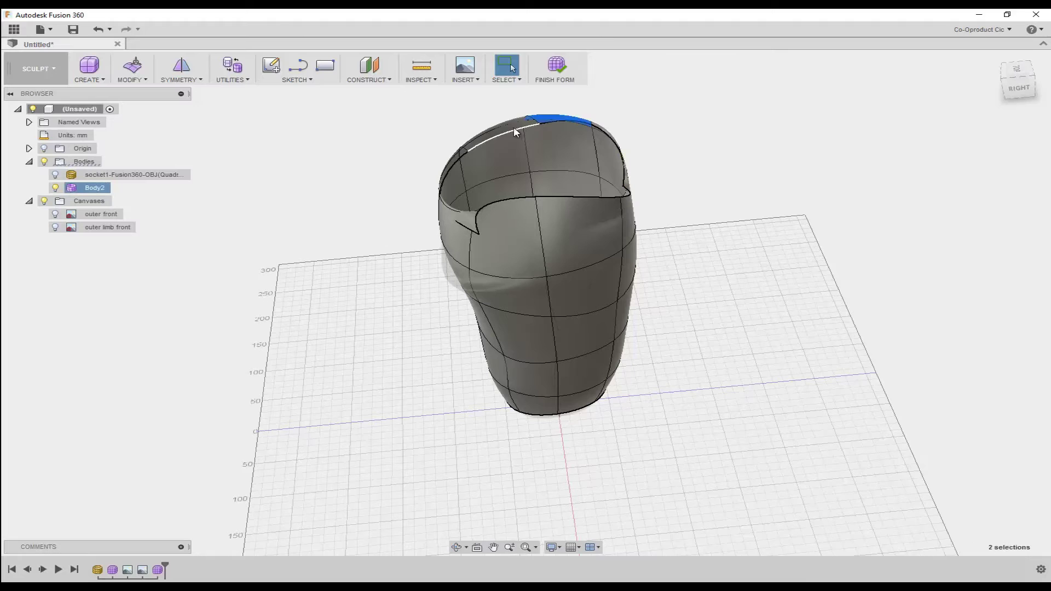
left_click(515, 128)
left_click(521, 123)
left_click(546, 120, "shift")
scroll(455, 156, "up", 5)
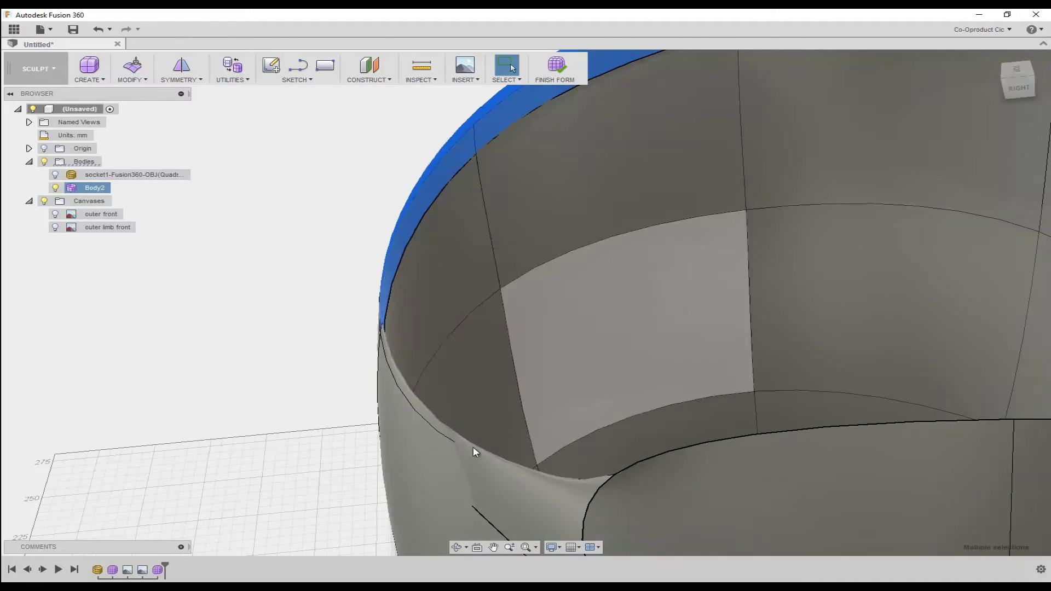
scroll(594, 364, "down", 5)
middle_click_drag(898, 307, 879, 345, "shift")
scroll(880, 345, "up", 4)
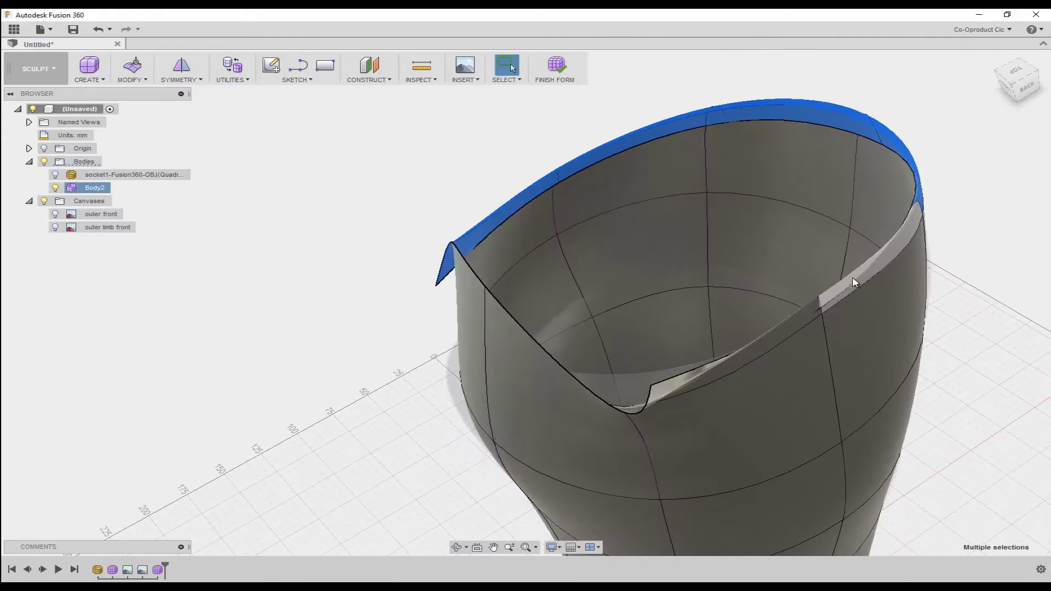
left_click(856, 282, "shift")
left_click(805, 321, "shift")
key("Delete")
scroll(938, 212, "down", 4)
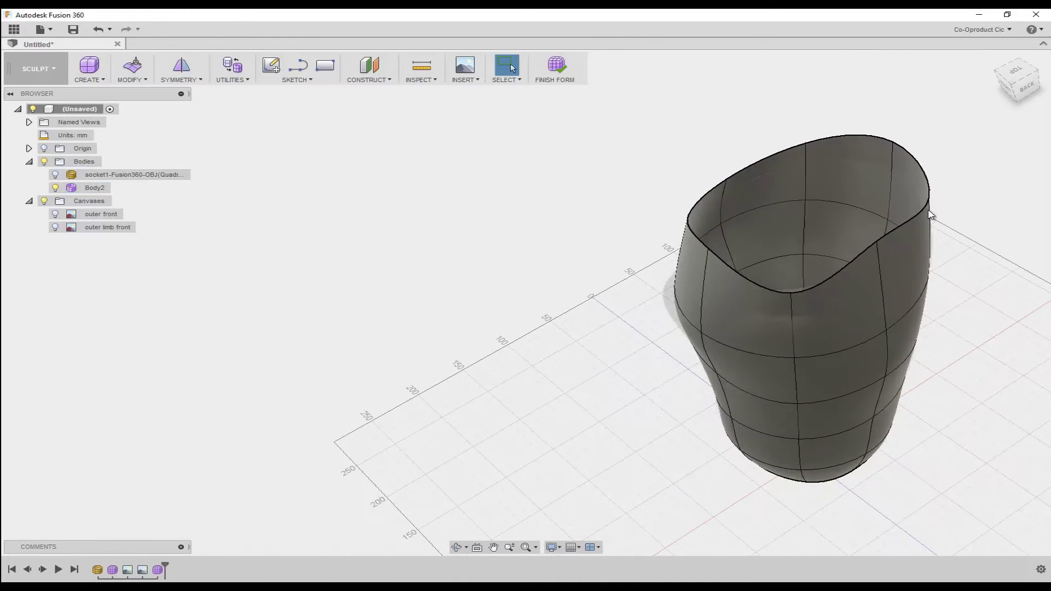
Extrude the form's open bottom edge loop 15 mm downward with Edit Form.
scroll(925, 222, "up", 2)
middle_click_drag(916, 234, 960, 211, "shift")
scroll(921, 251, "down", 4)
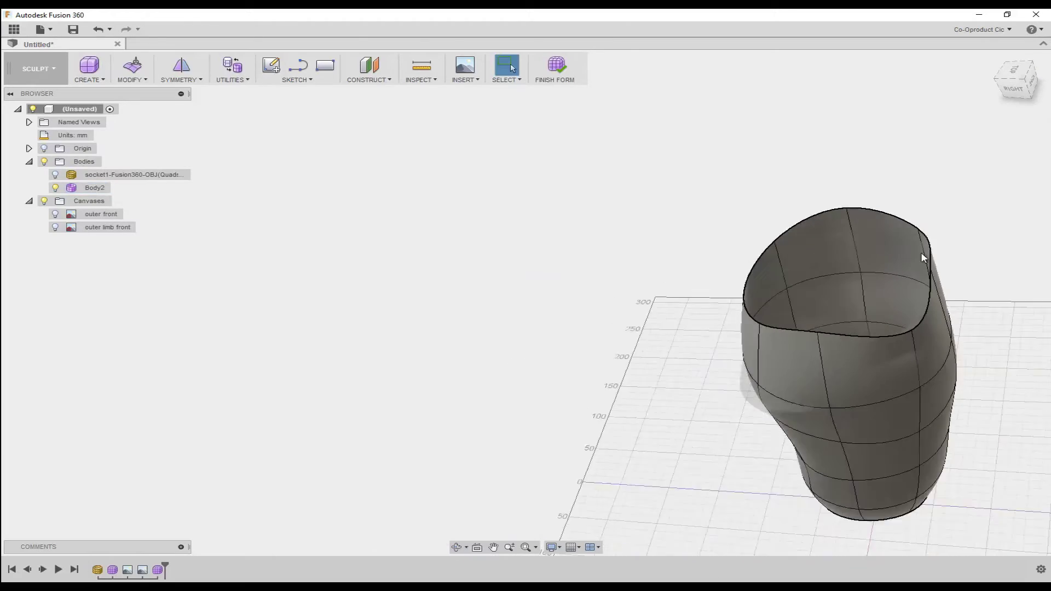
scroll(934, 399, "up", 5)
middle_click_drag(914, 371, 888, 336, "shift")
scroll(929, 559, "down", 3)
scroll(865, 530, "up", 5)
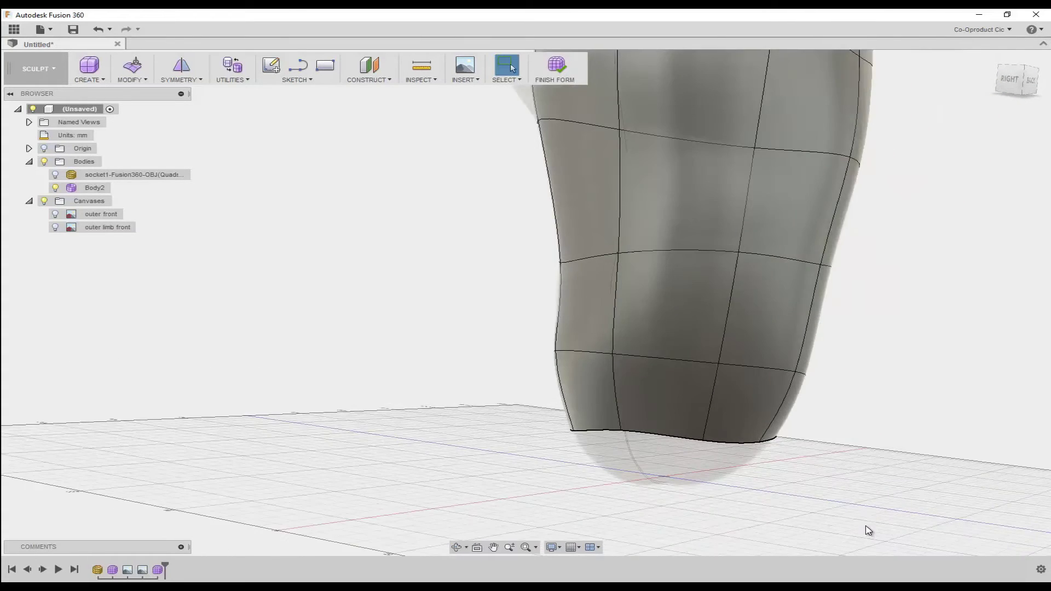
scroll(818, 520, "up", 2)
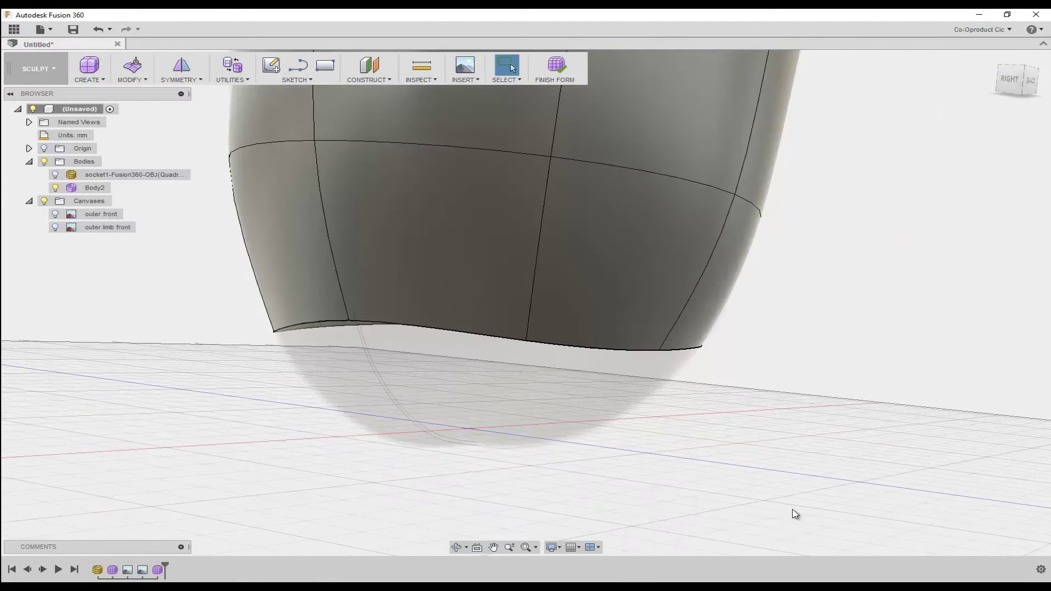
double_click(423, 329)
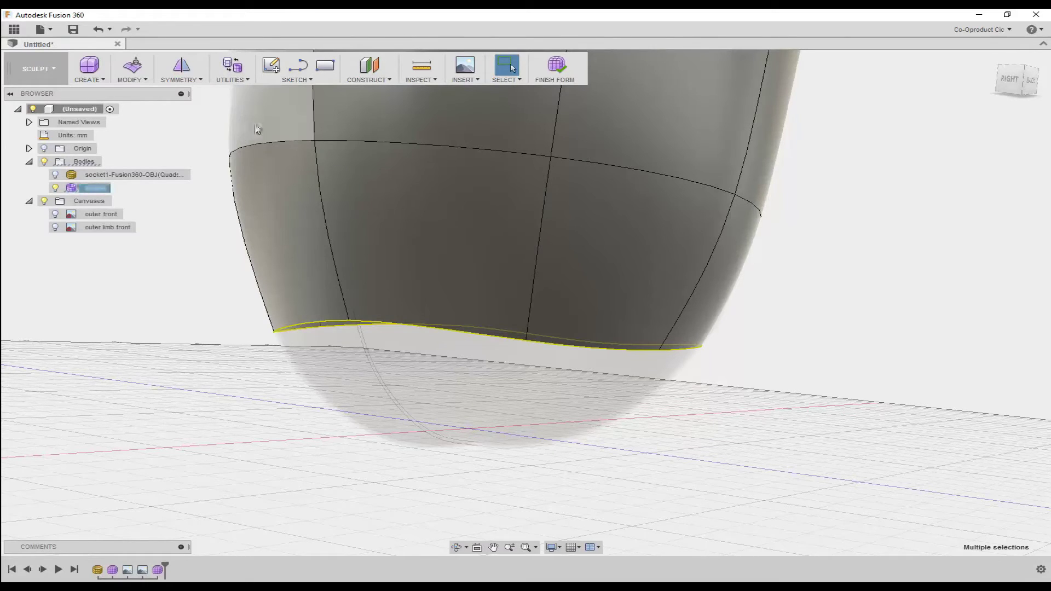
left_click(140, 71)
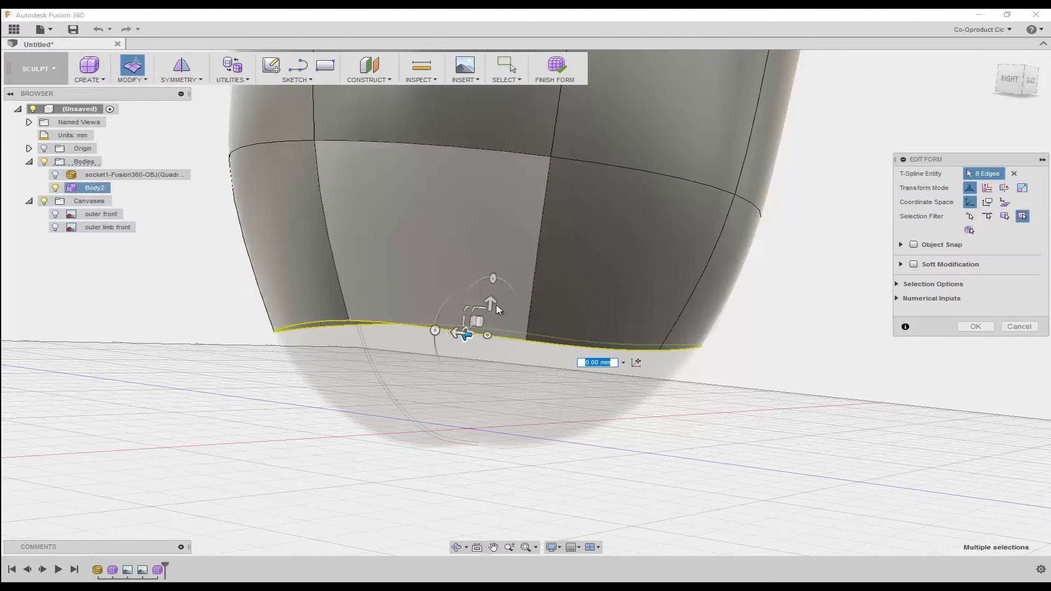
left_click_drag(488, 331, 489, 354)
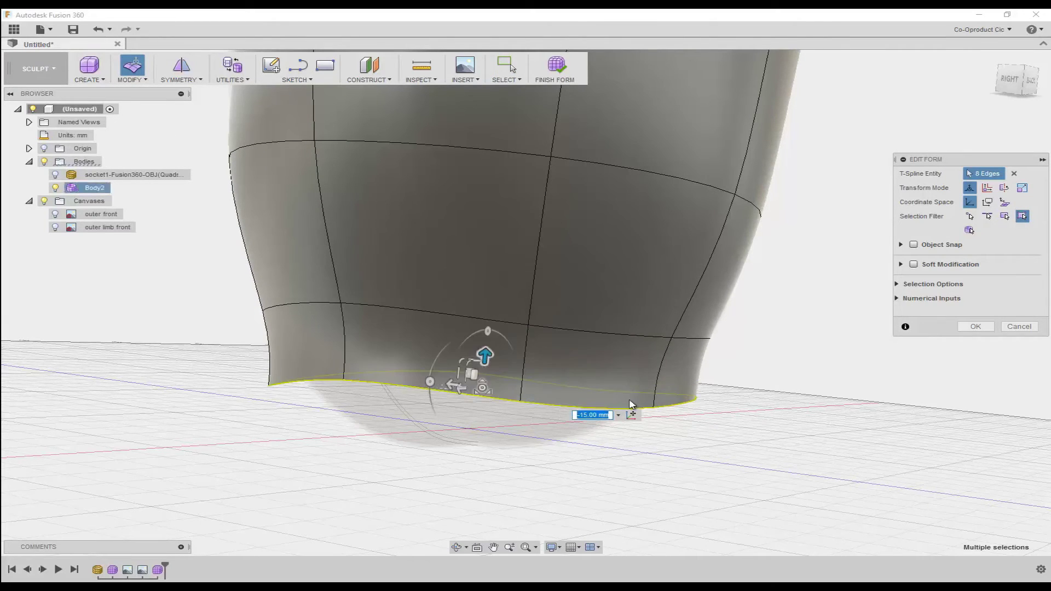
Scale the form's bottom edge loop to about 0.719, and extrude another ring downward scaled to about 0.614 along the socket's rounded bottom.
middle_click_drag(789, 389, 810, 320, "shift")
left_click_drag(499, 424, 498, 424)
left_click(1014, 75)
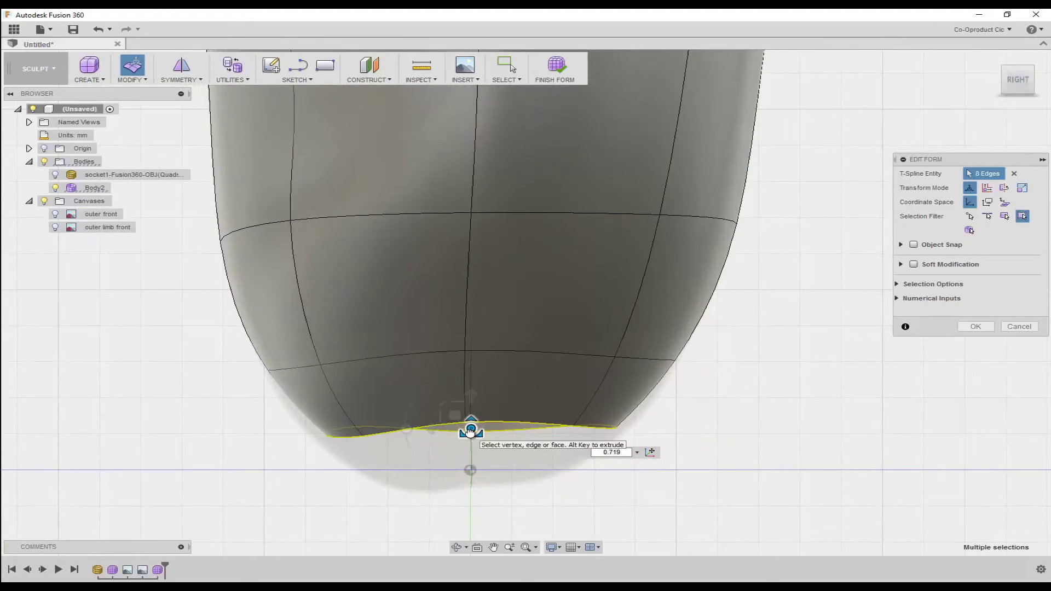
left_click_drag(473, 434, 456, 477)
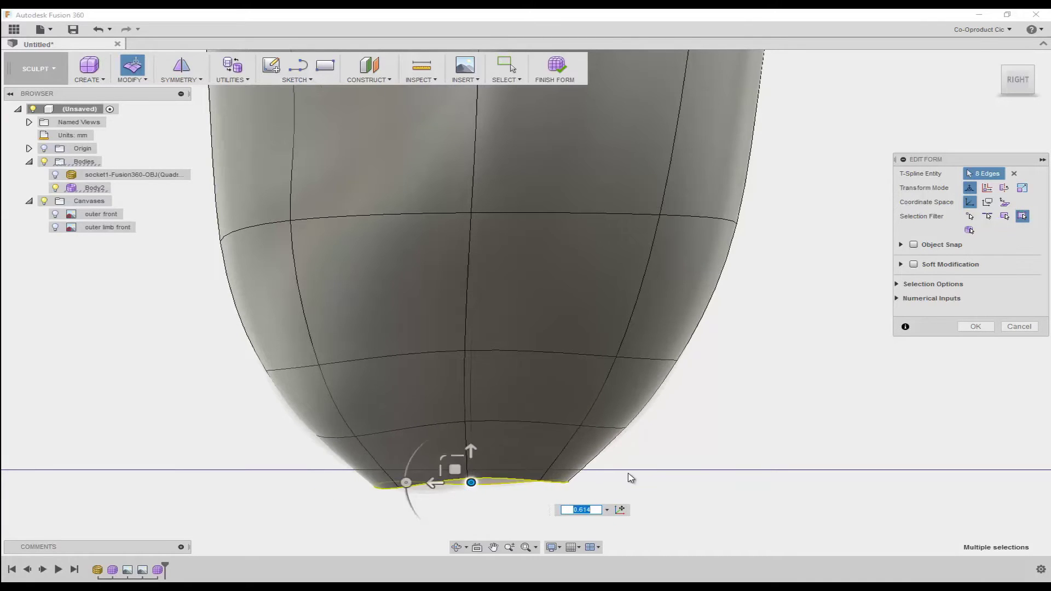
Close the opening at the form's bottom with Fill Hole in Collapse mode, without welding the center vertices or maintaining creases.
middle_click_drag(631, 478, 546, 390, "shift")
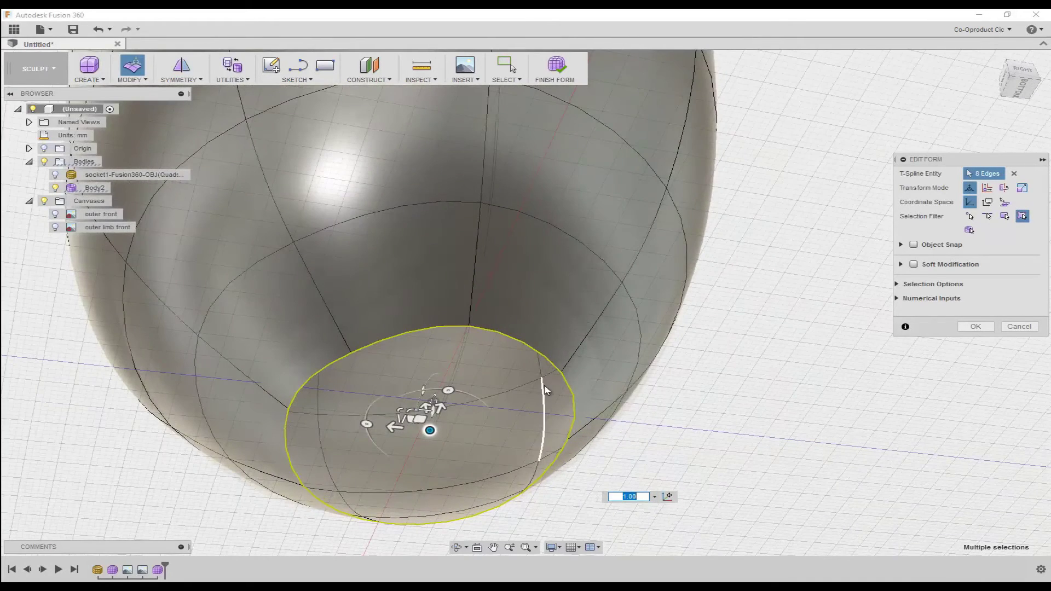
left_click(146, 82)
left_click(149, 181)
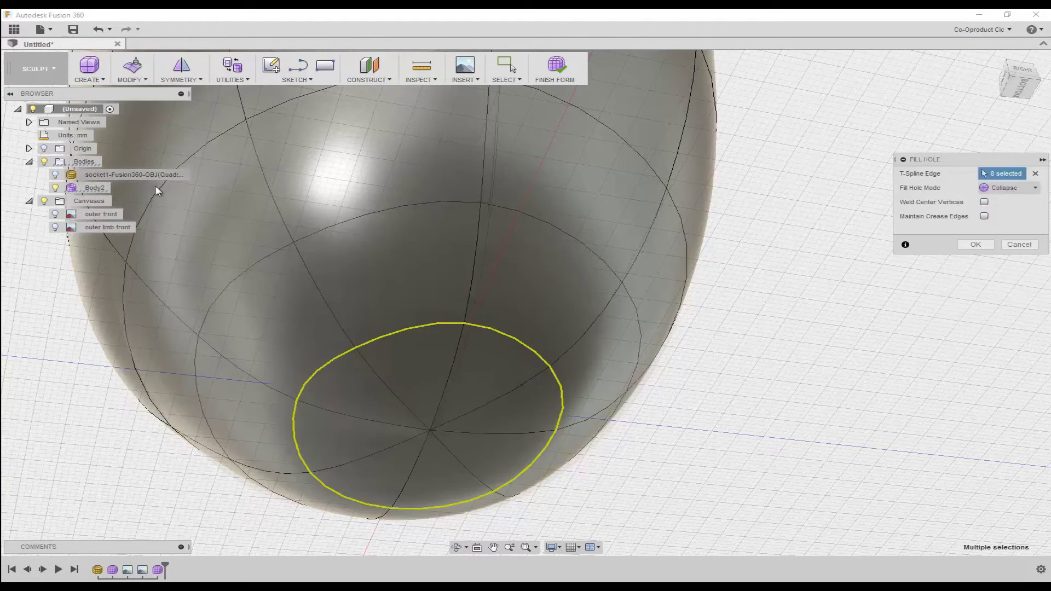
middle_click_drag(724, 434, 749, 455, "shift")
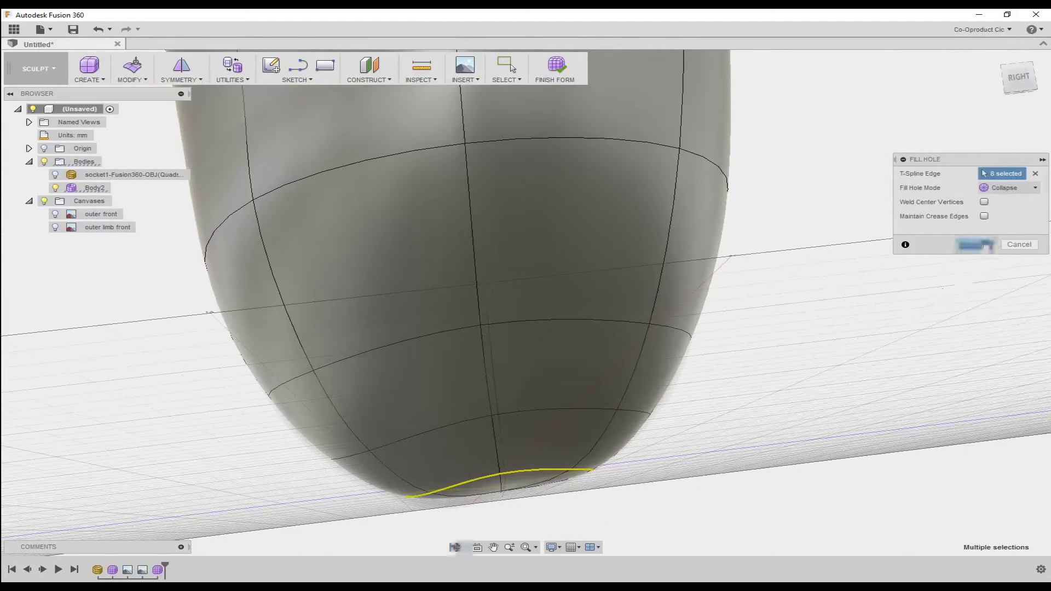
left_click(975, 244)
Thicken the whole T-spline body by 5 mm with the Soft type and Normal direction.
scroll(706, 346, "down", 5)
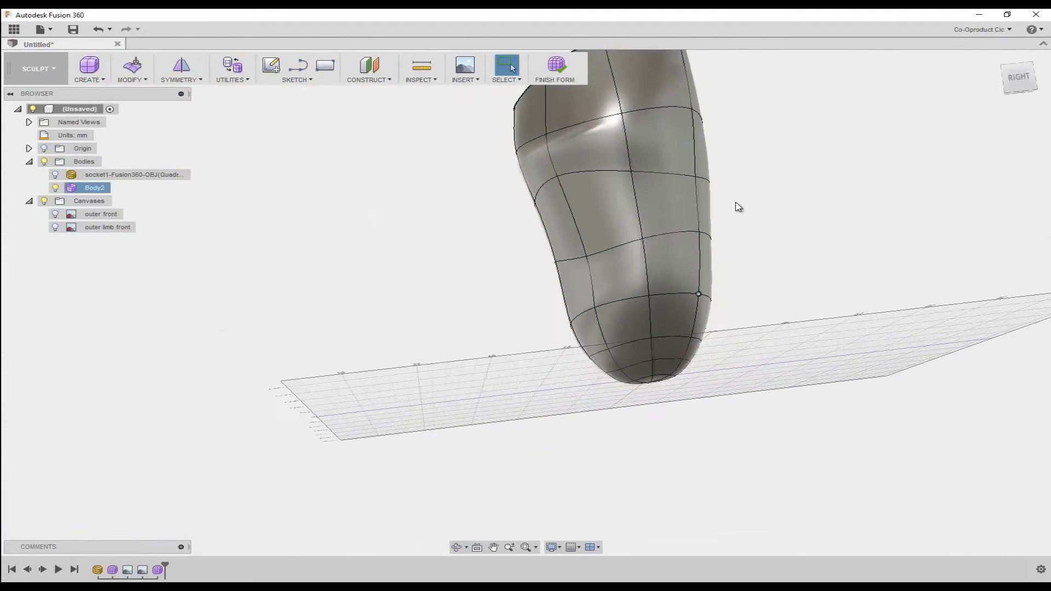
left_click(761, 162)
middle_click_drag(761, 162, 751, 192, "shift")
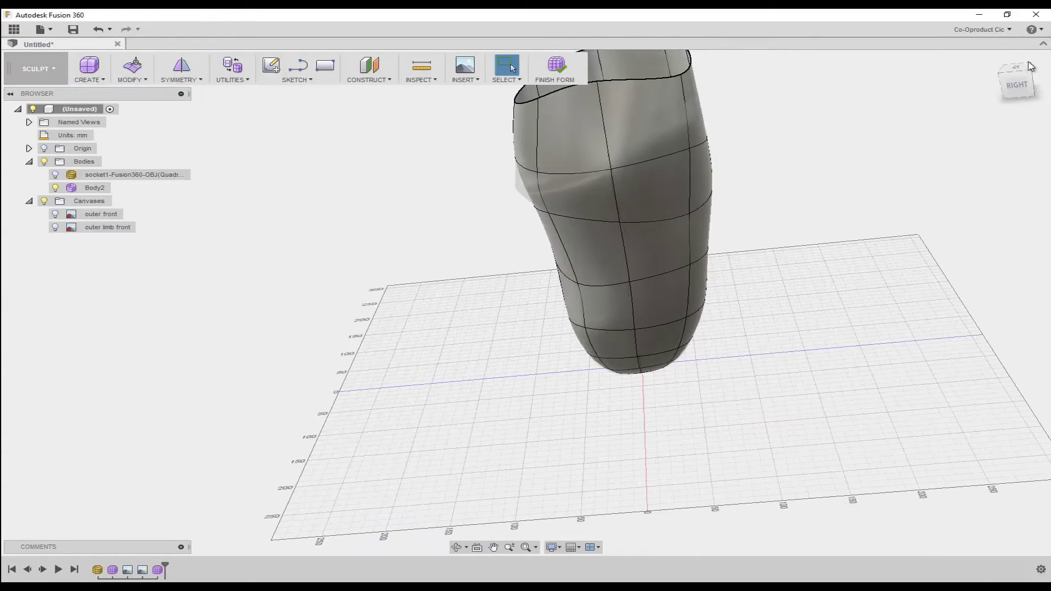
left_click(997, 60)
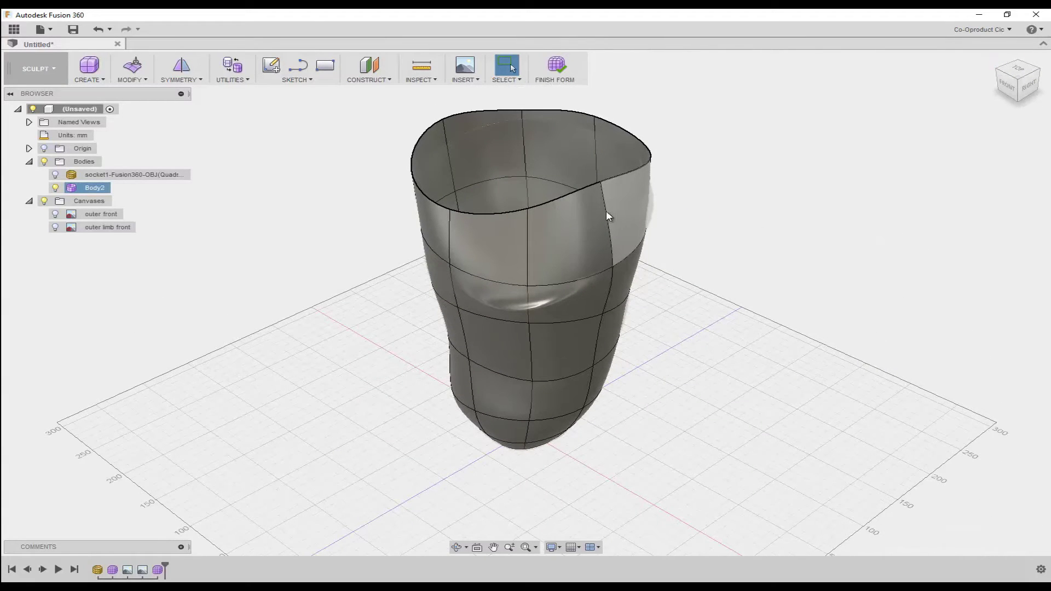
left_click(141, 78)
left_click(139, 317)
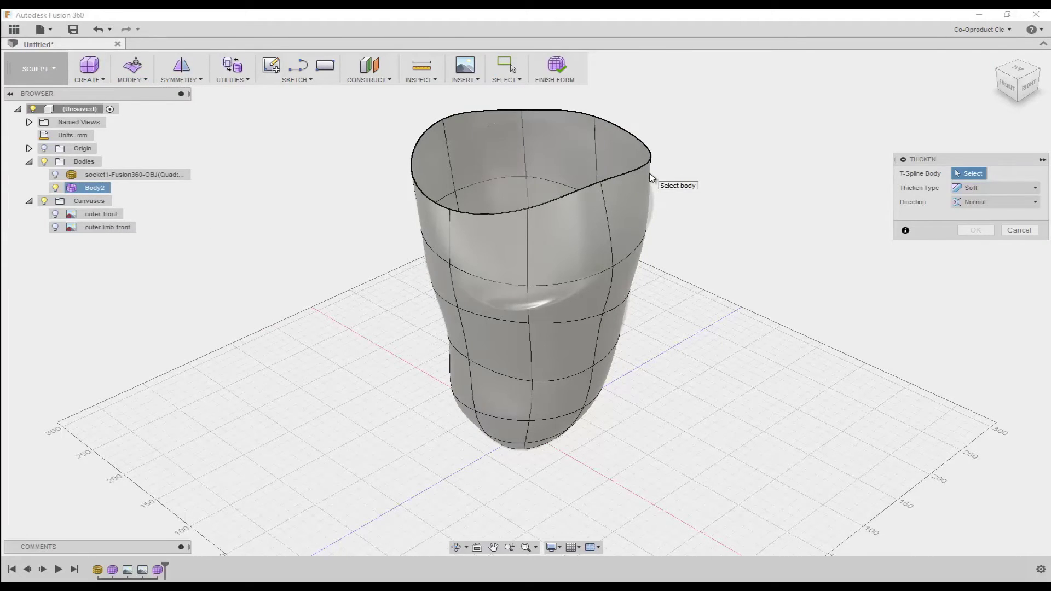
left_click(651, 177)
left_click(958, 187)
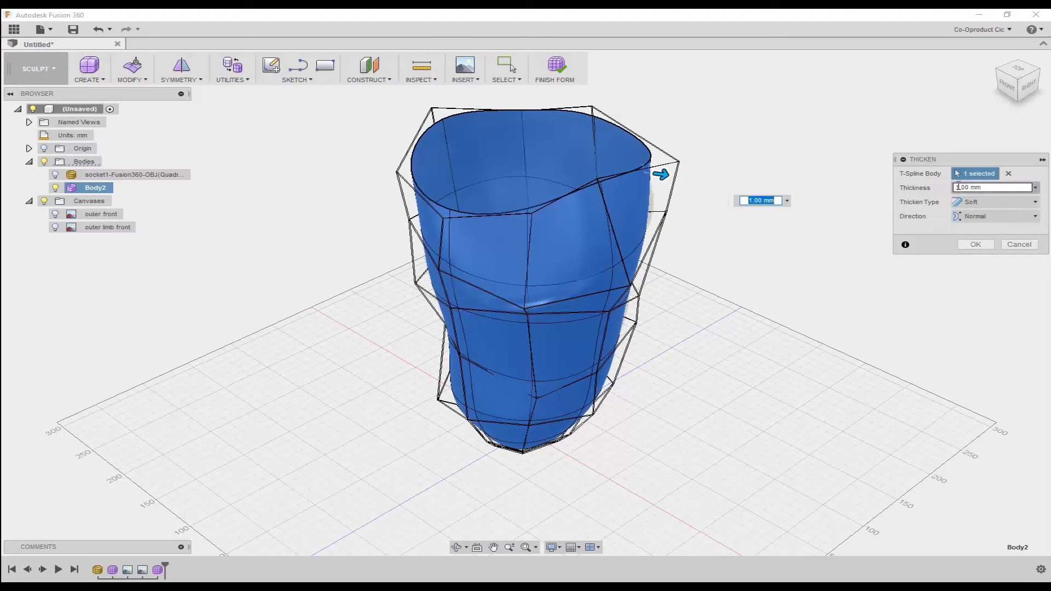
left_click_drag(958, 188, 944, 193)
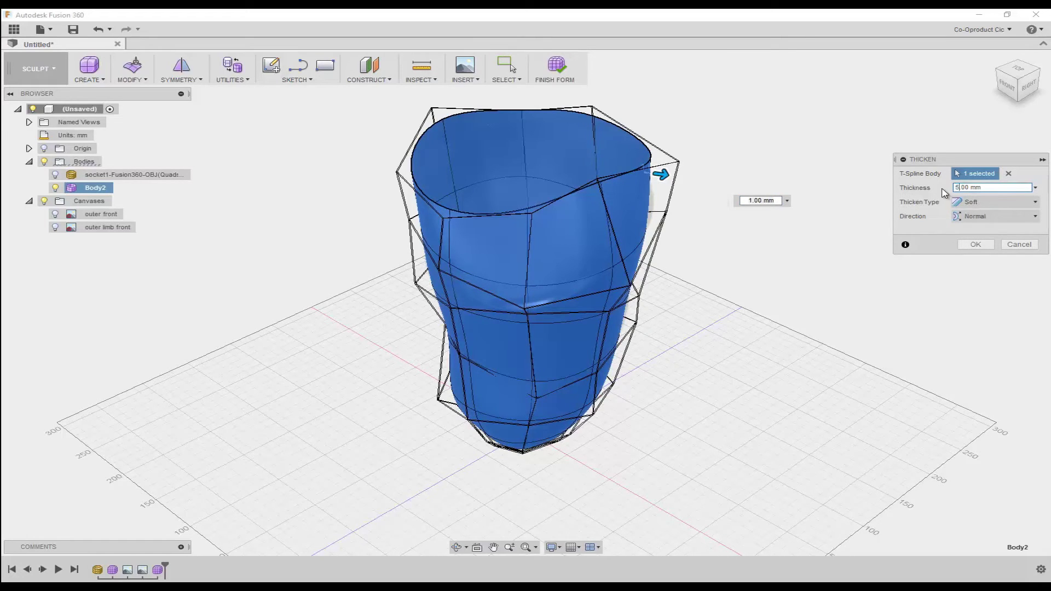
type("5")
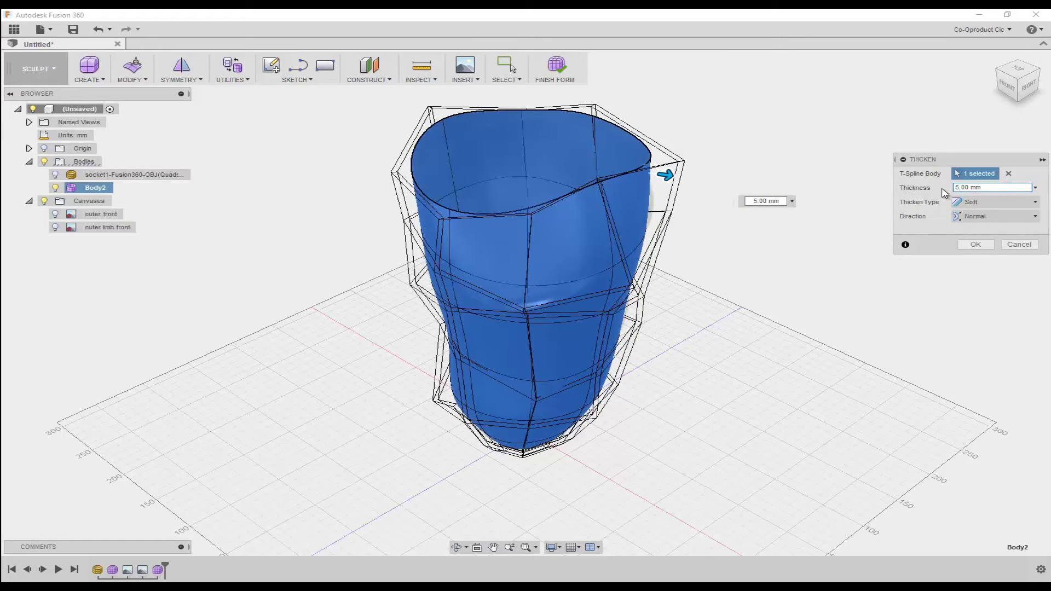
left_click(985, 248)
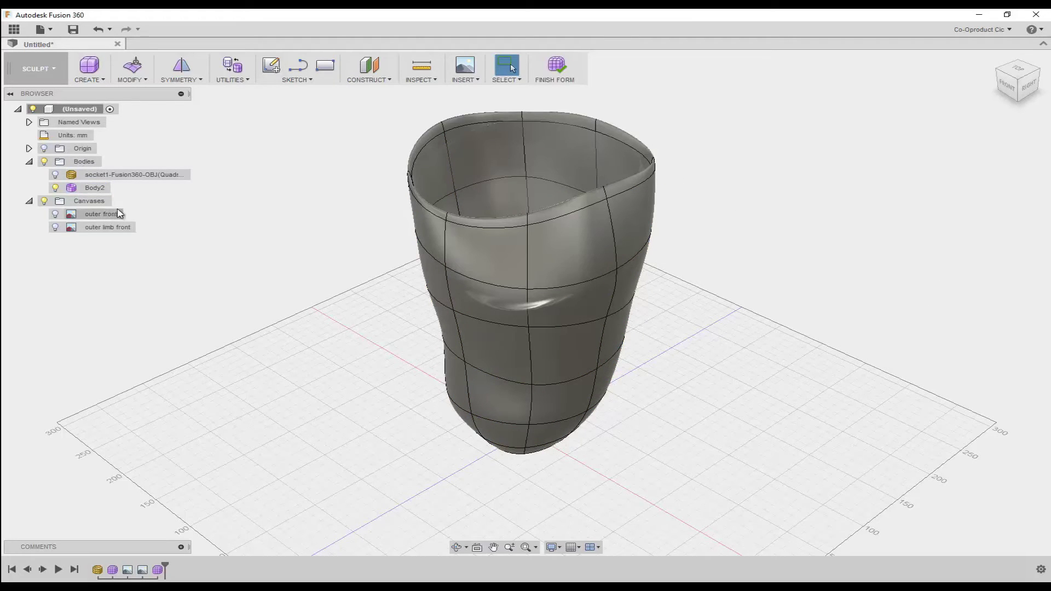
Finish the form and toggle the visibility of Sock layer and Body2 to check where the two bodies intersect.
left_click(558, 77)
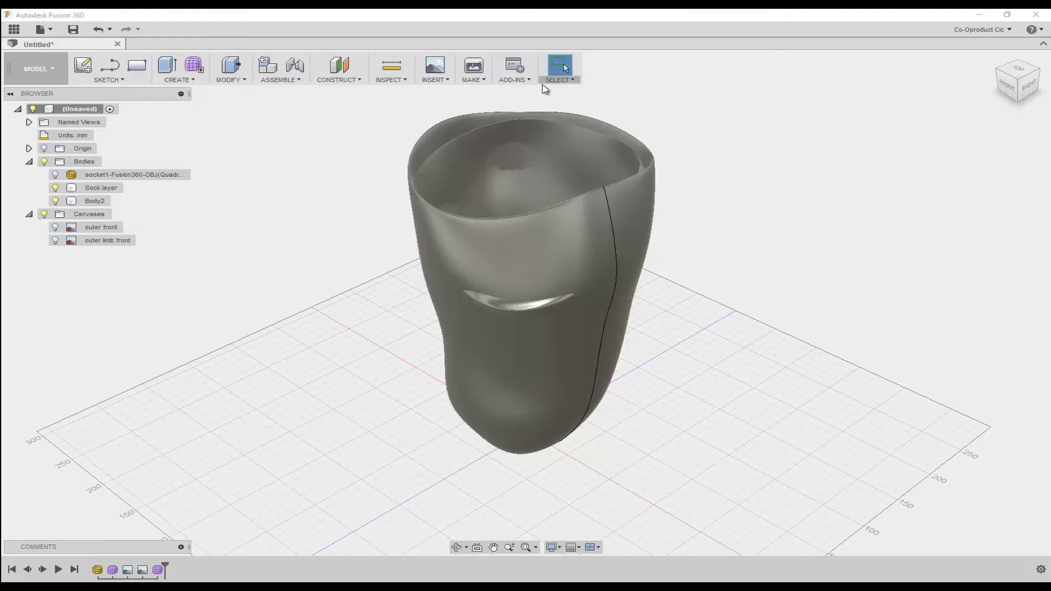
left_click(59, 189)
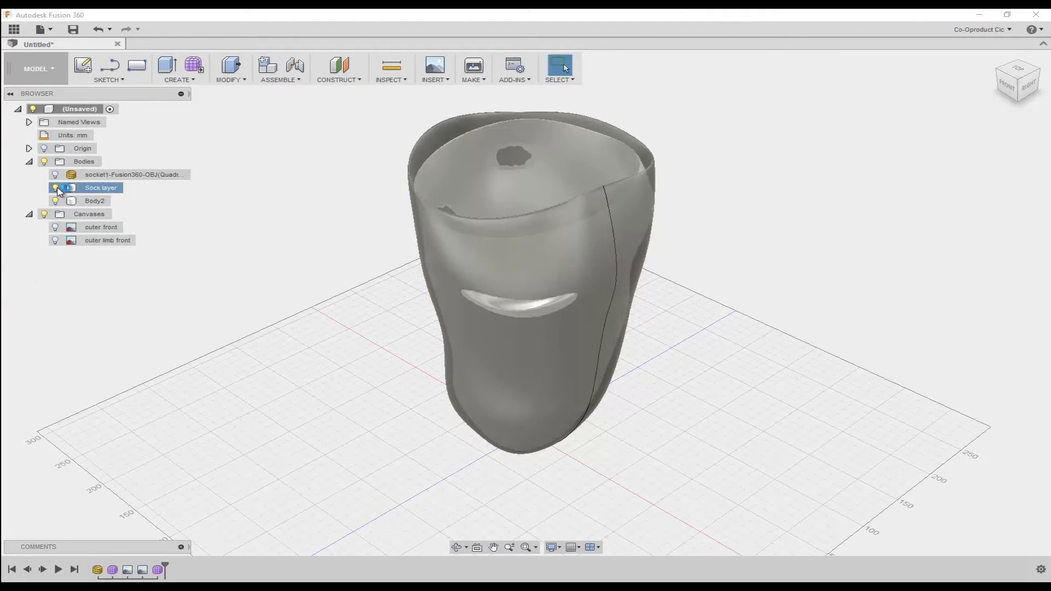
left_click(56, 188)
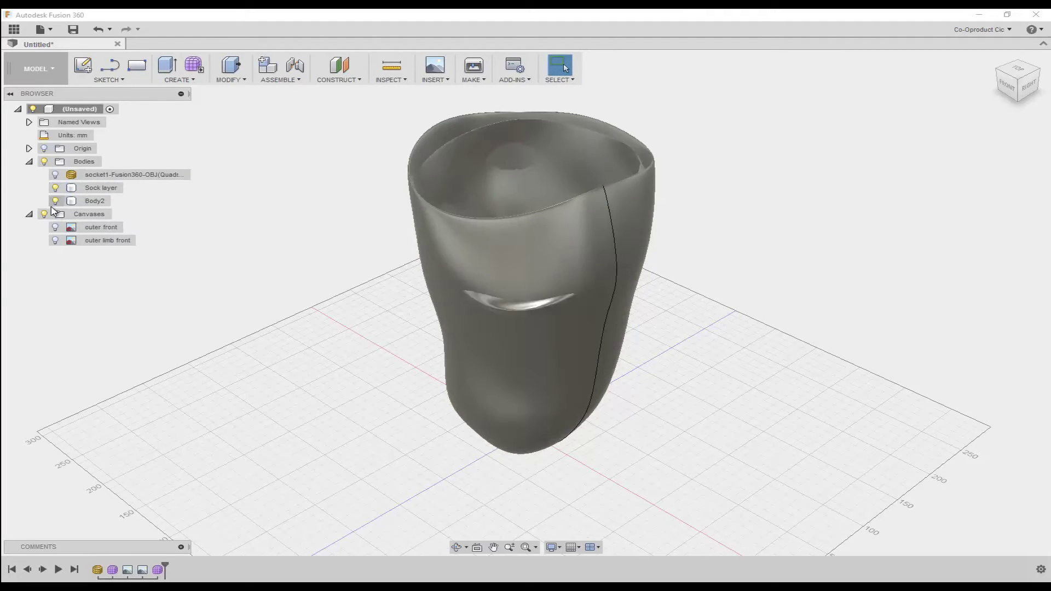
left_click(57, 203)
left_click(56, 201)
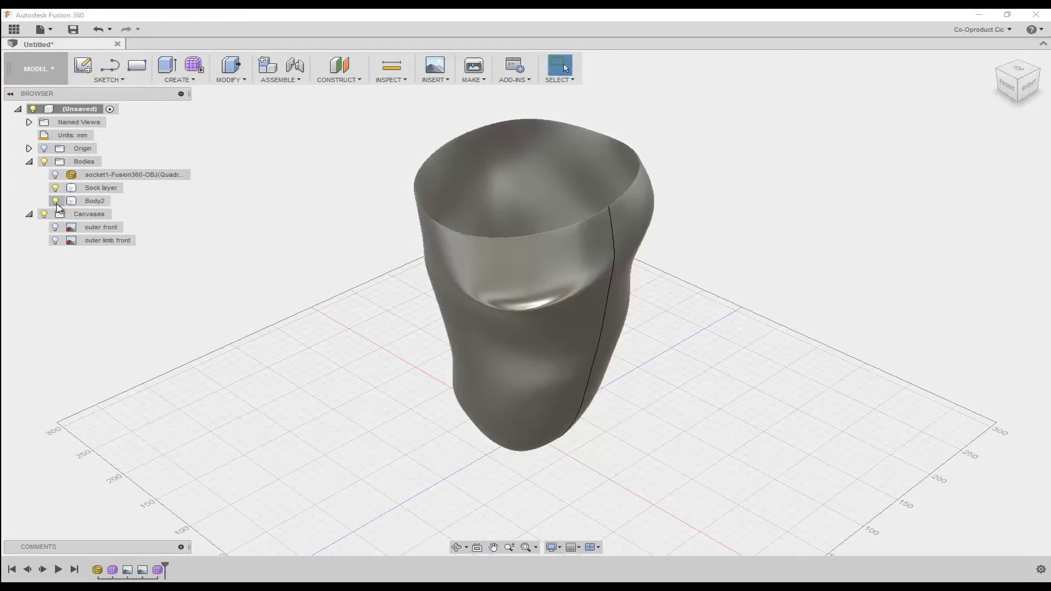
left_click(57, 204)
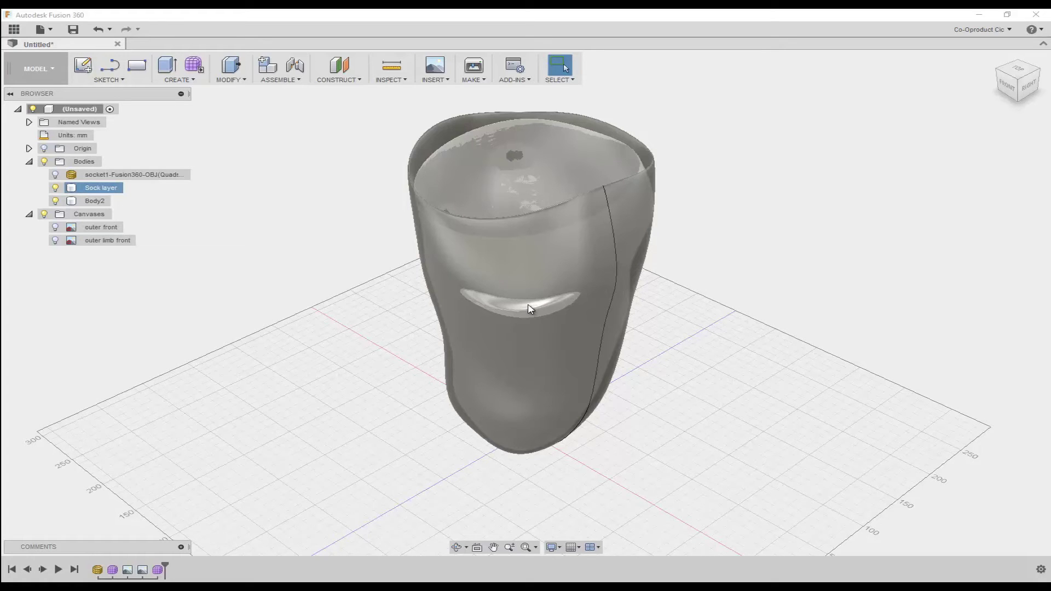
key("Escape")
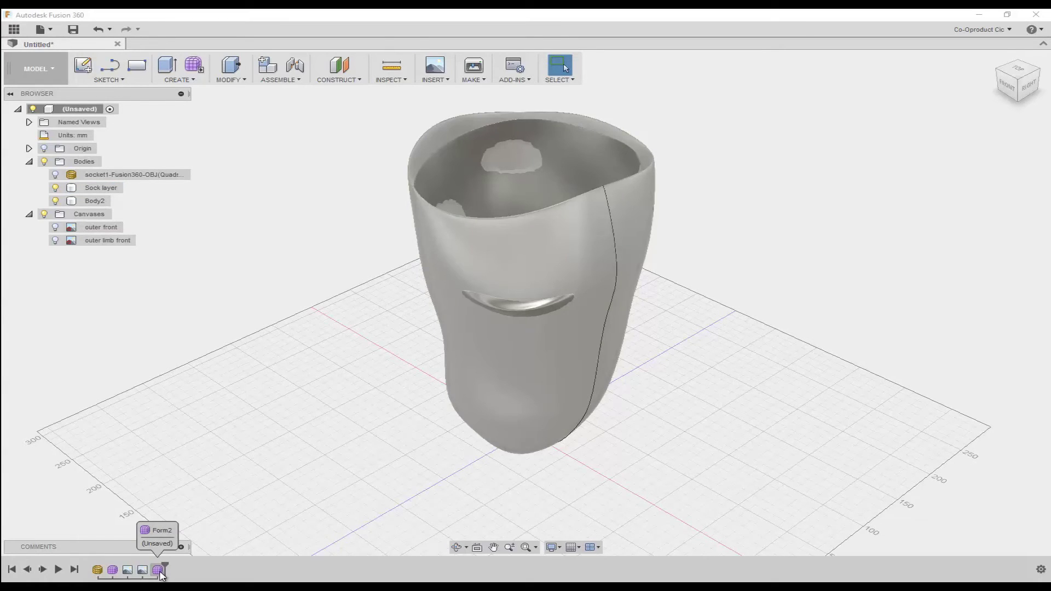
Reopen the Form2 feature in the timeline for editing.
left_click(158, 570)
right_click(160, 571)
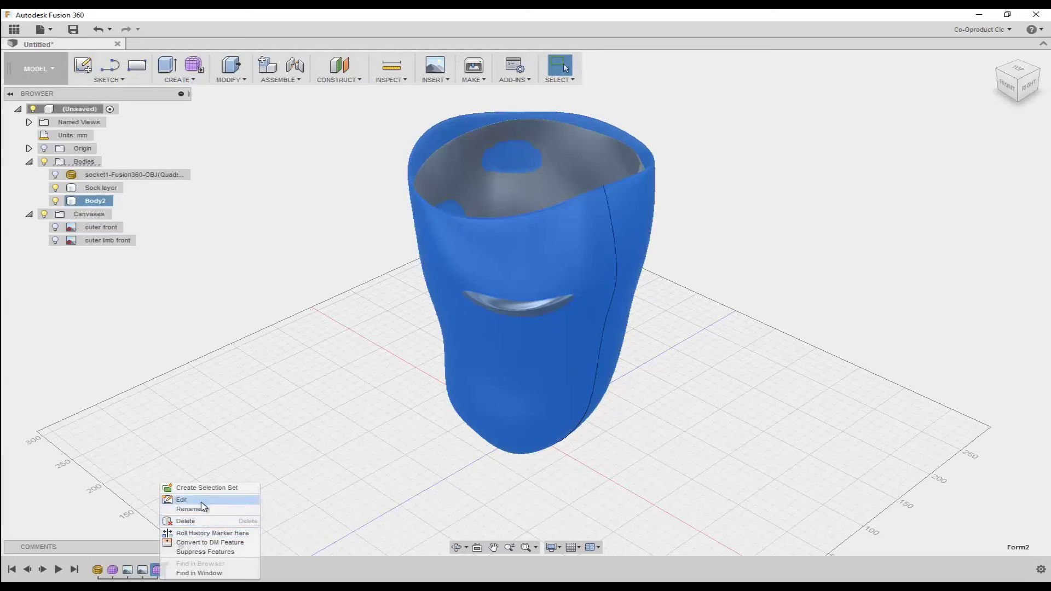
left_click(182, 500)
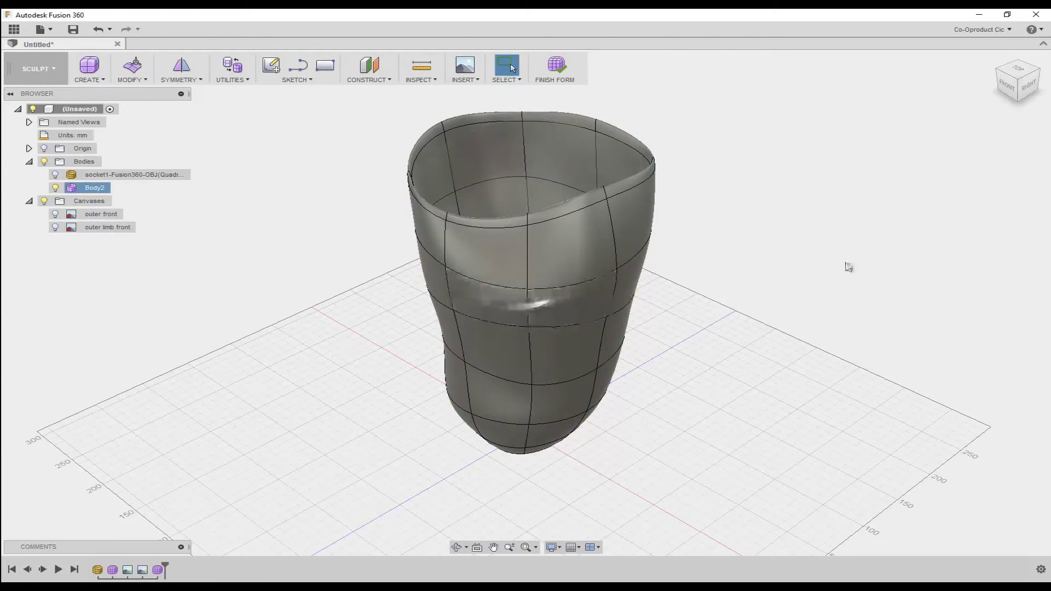
Insert a single edge ring below the horizontal loop under the top section, using Simple mode and an insert location of 0.50.
middle_click_drag(830, 277, 766, 256, "shift")
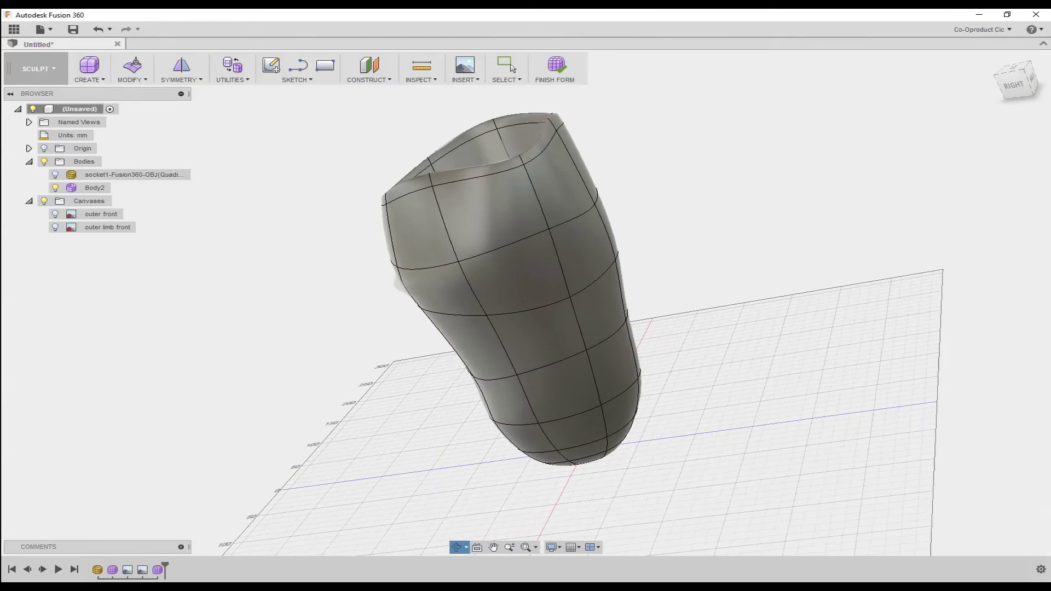
left_click(1016, 85)
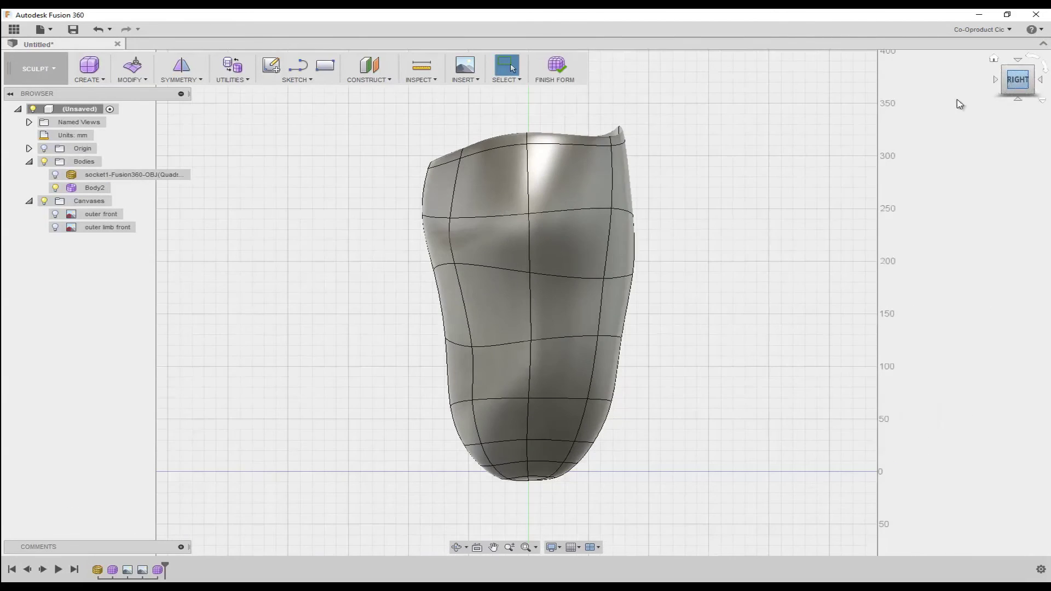
left_click(1030, 86)
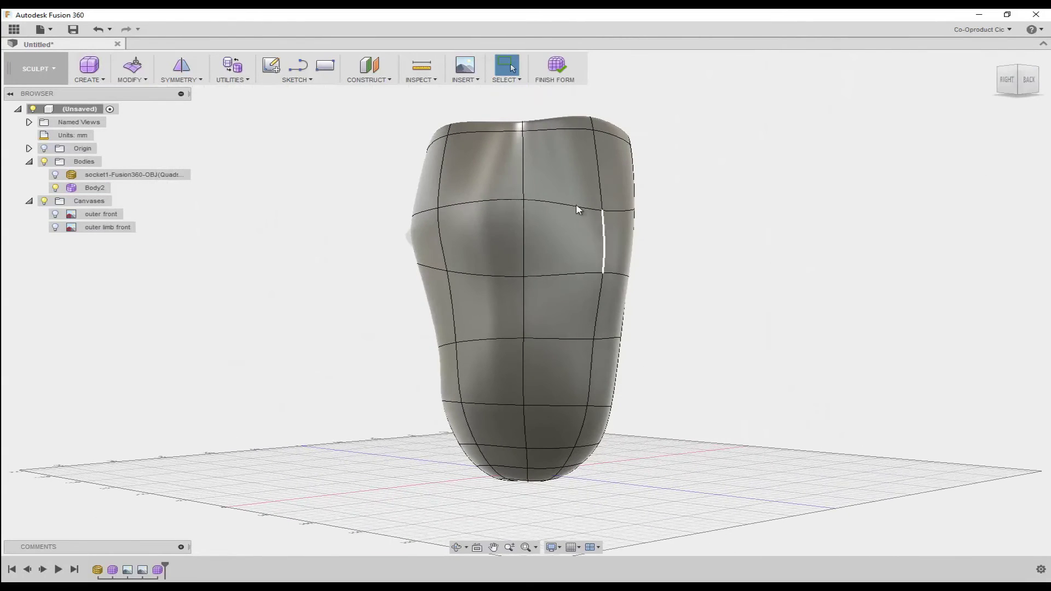
double_click(488, 205)
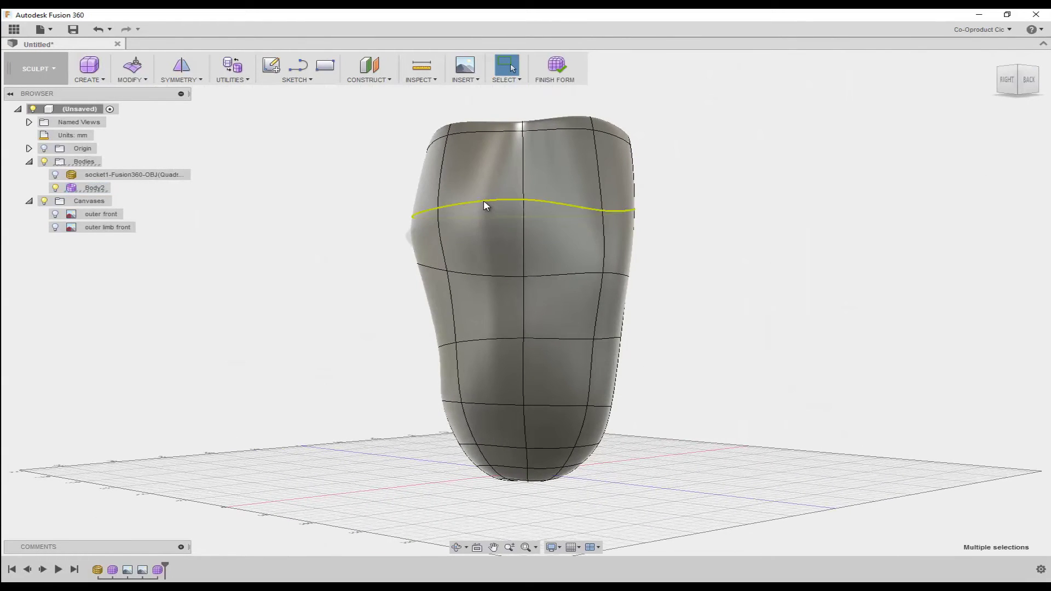
left_click(144, 82)
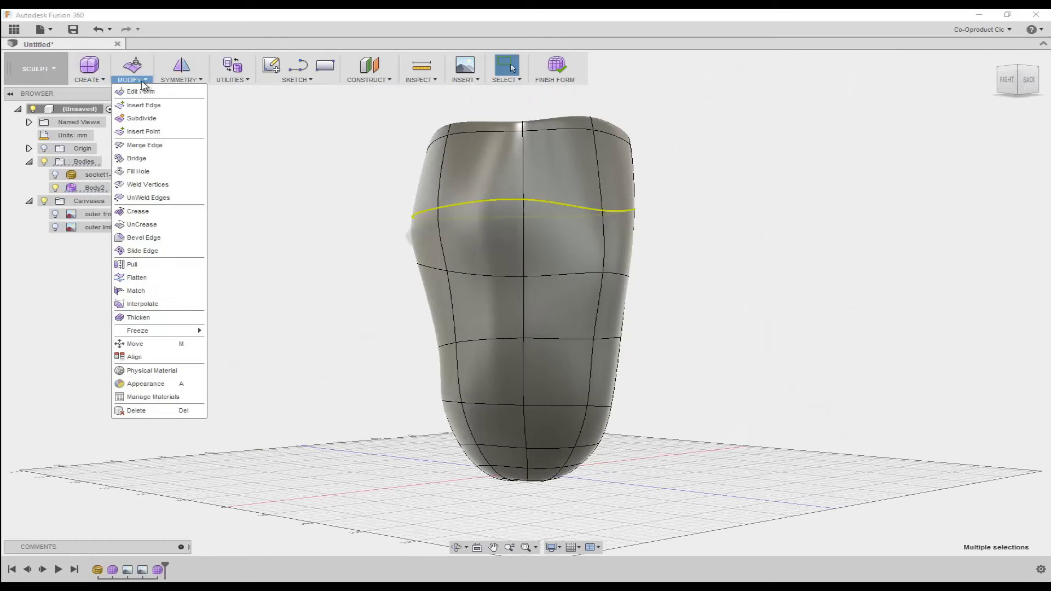
left_click(140, 106)
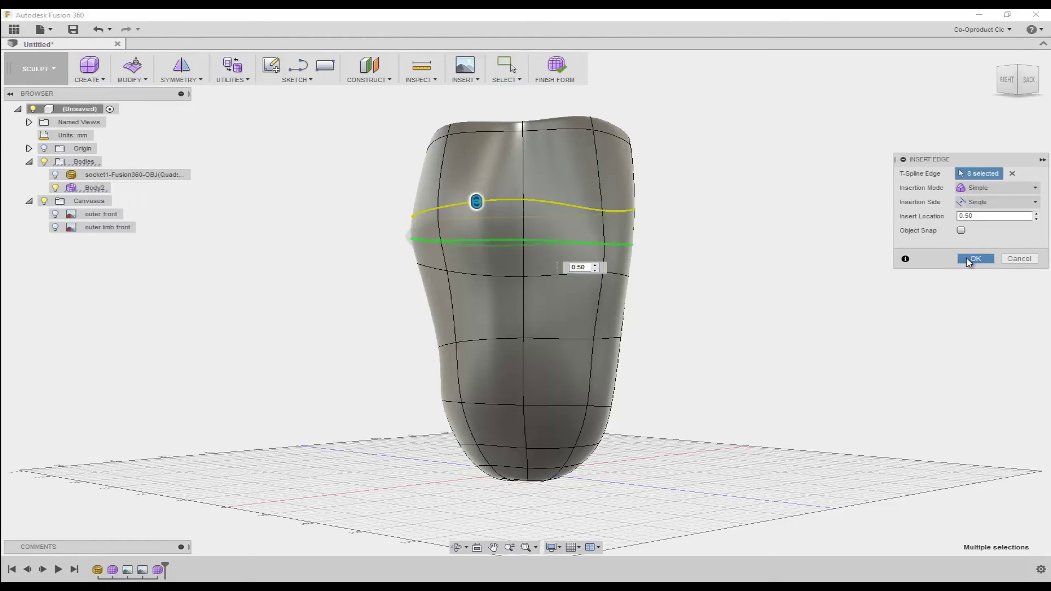
left_click(975, 259)
left_click(812, 234)
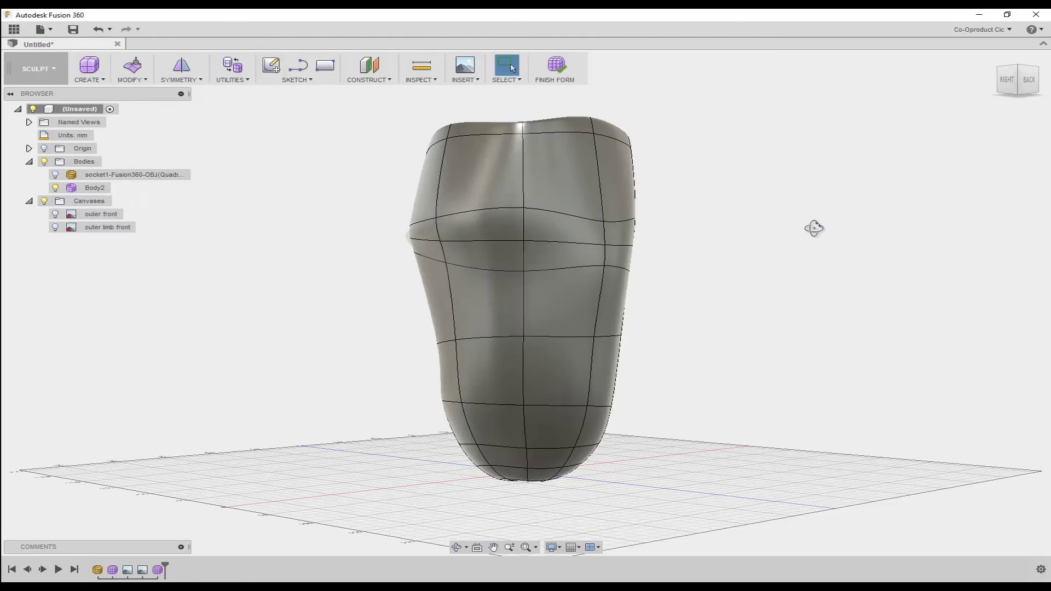
Move the front-right vertex of the inserted edge ring outward by about 10 mm with Edit Form.
mouse_move(814, 227)
middle_mouse_down("shift")
mouse_move(847, 230)
mouse_move(831, 236)
middle_mouse_up("shift")
left_click(467, 243)
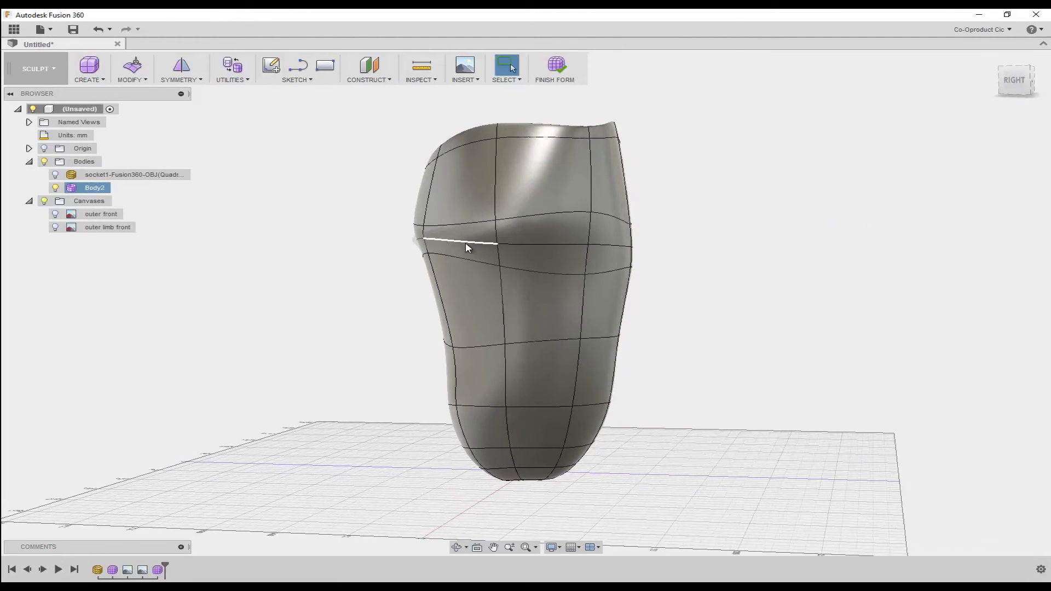
left_click(424, 239)
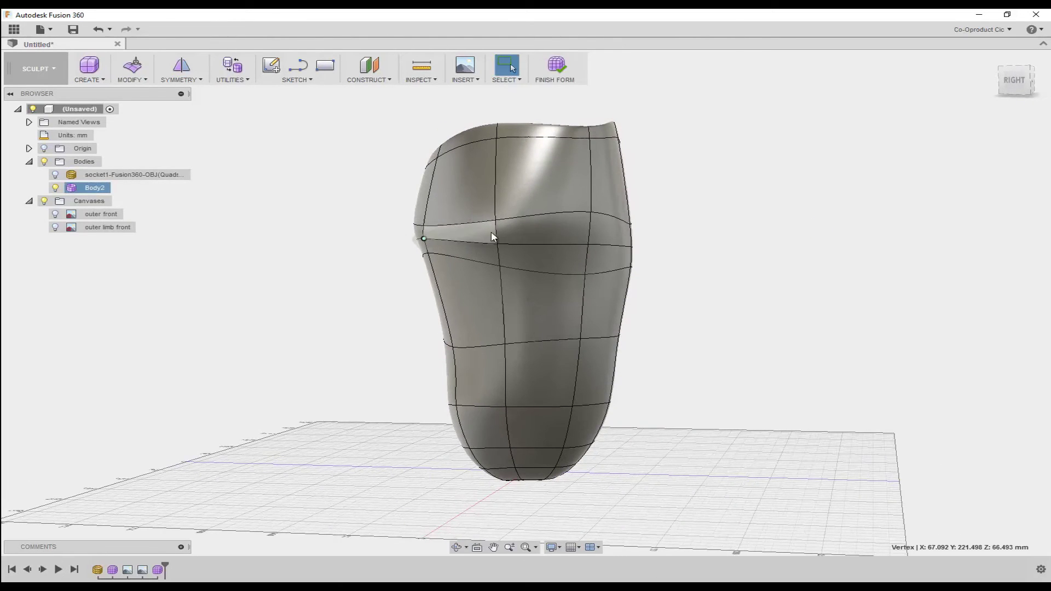
left_click(135, 66)
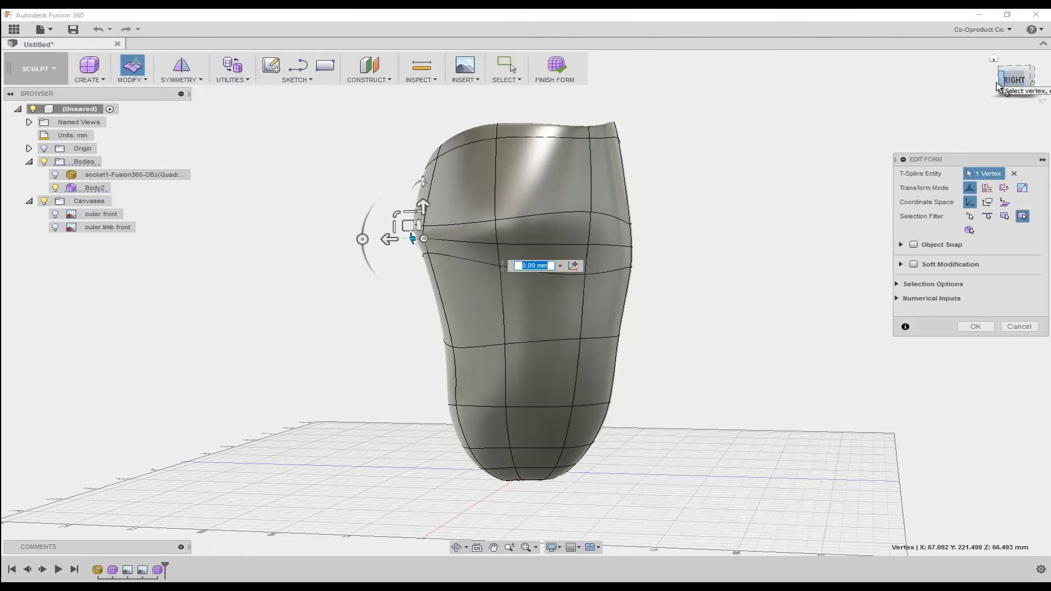
left_click(1032, 83)
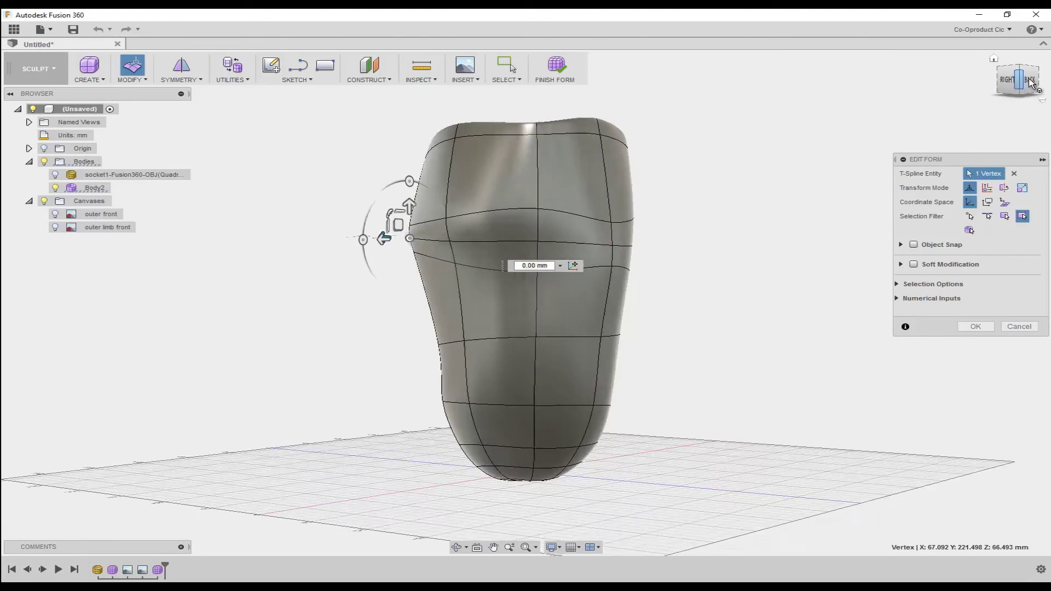
left_click_drag(385, 237, 371, 237)
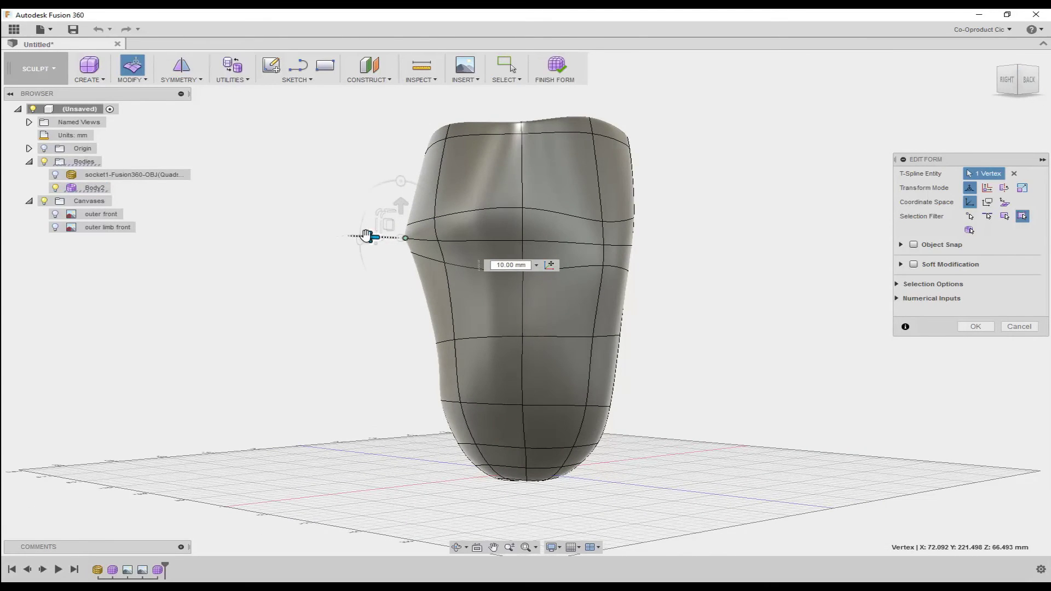
Move the inserted ring's front edge, next to the front-right vertex, sideways by -10 mm with Edit Form.
middle_click_drag(367, 237, 496, 239, "shift")
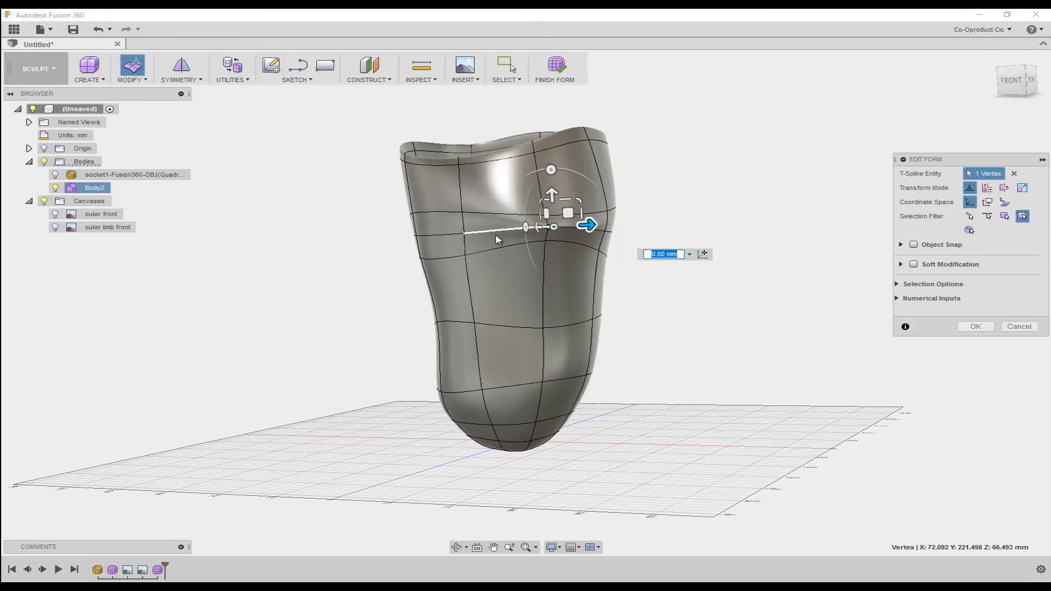
left_click(496, 236)
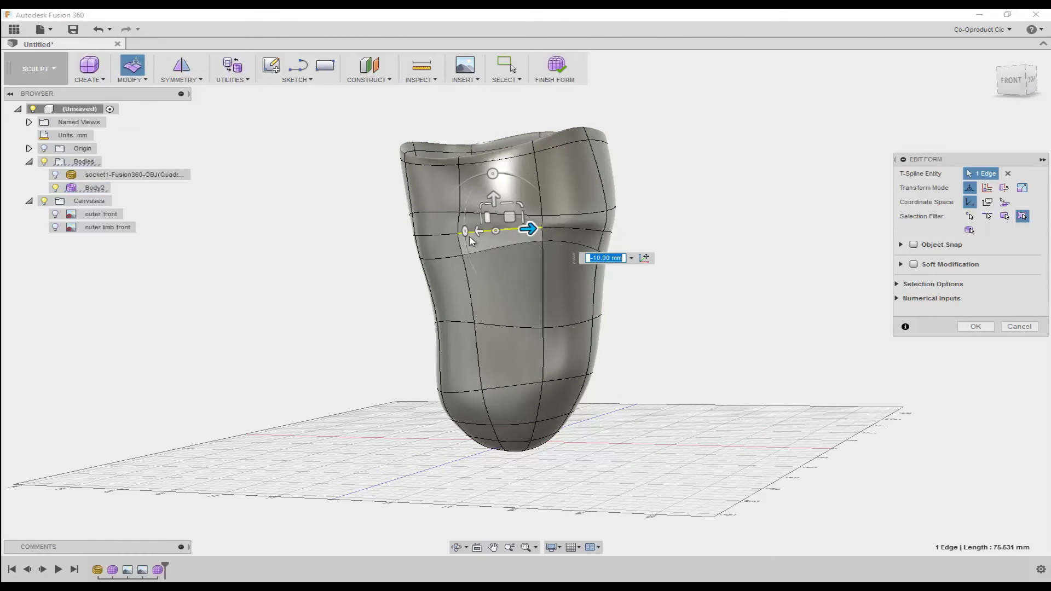
left_click(1026, 68)
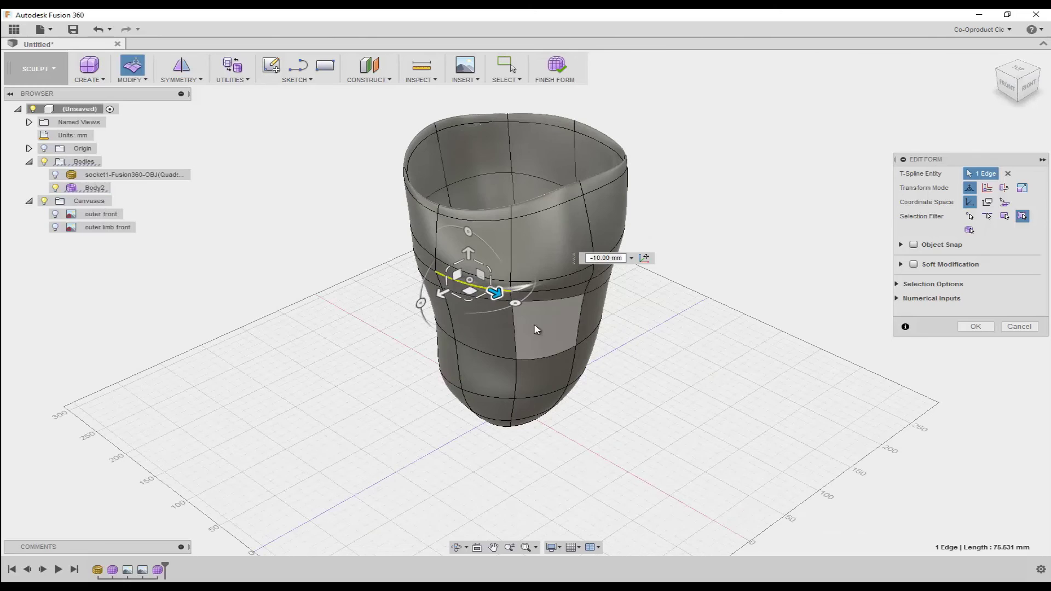
Move the two short vertical edges above and below the ring's front-right vertex forward, out of the socket wall, and accept the form edits.
left_click(510, 291)
scroll(507, 296, "up", 5)
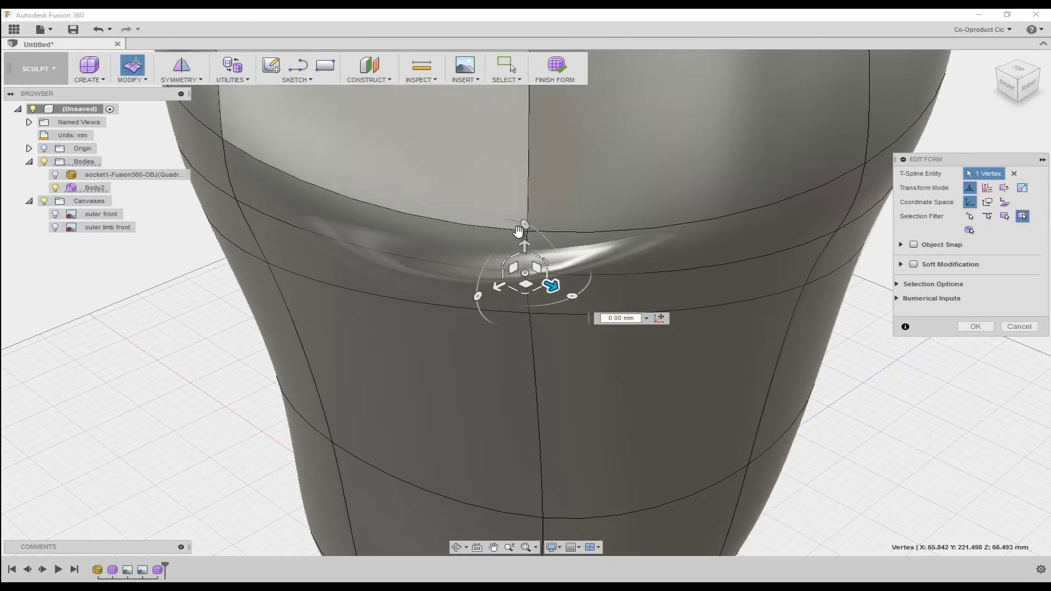
left_click(529, 298)
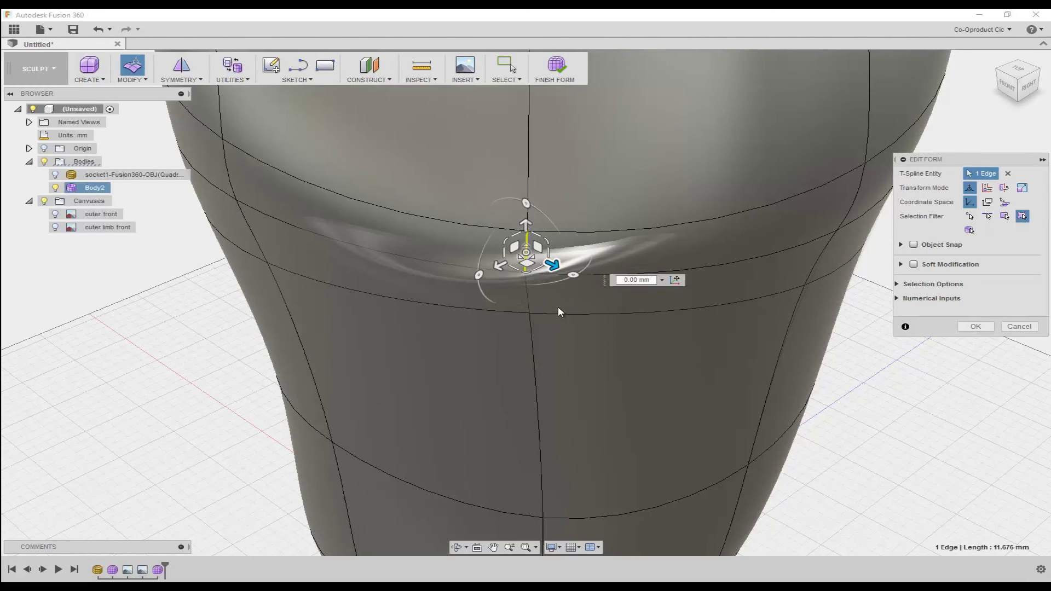
left_click(528, 298, "shift")
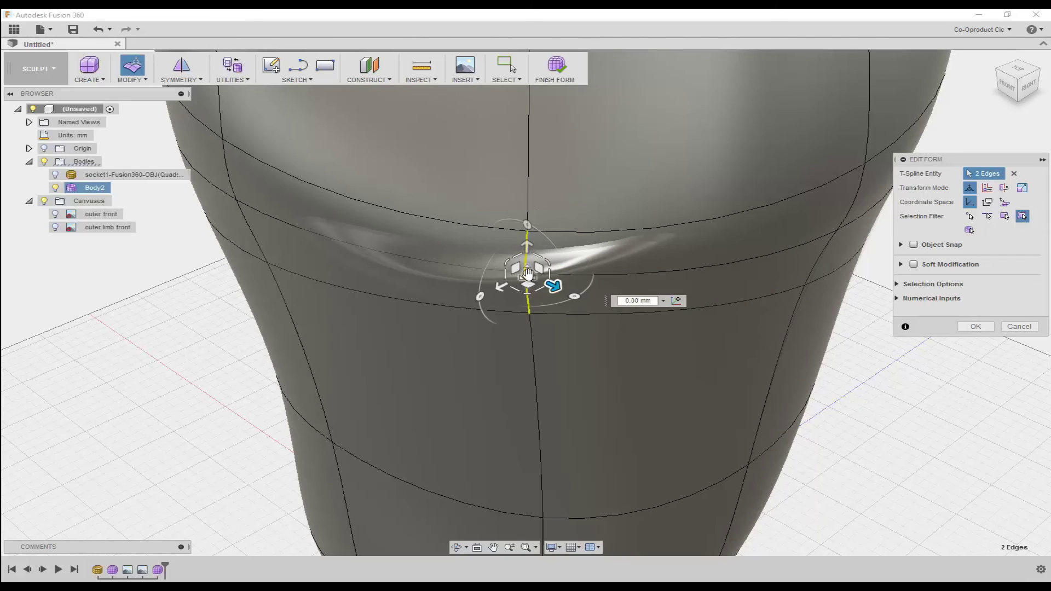
left_click_drag(500, 290, 479, 321)
scroll(708, 286, "down", 5)
middle_click_drag(711, 300, 395, 291, "shift")
left_click(993, 58)
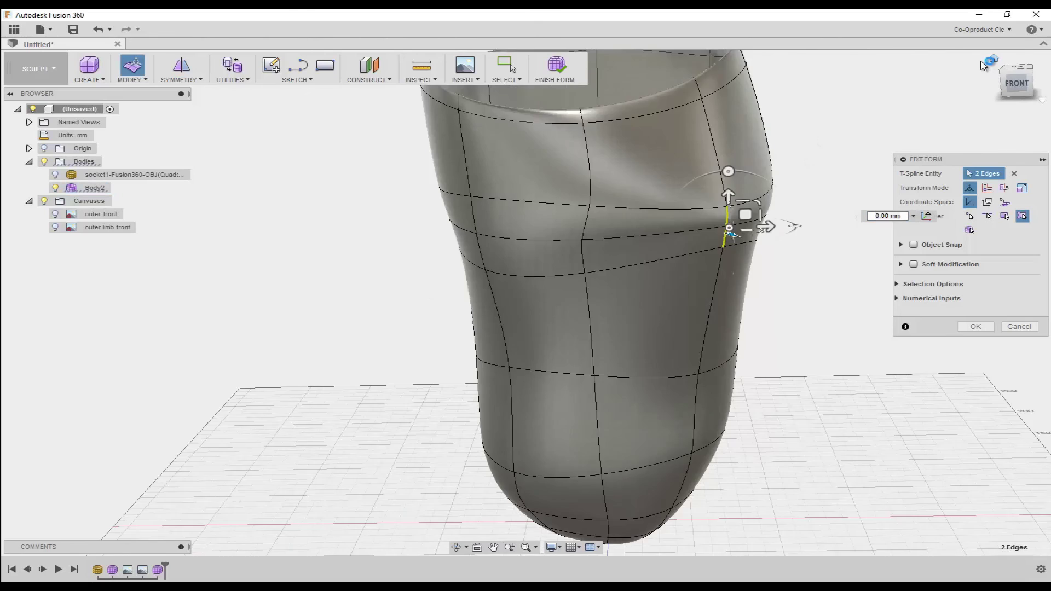
left_click(978, 329)
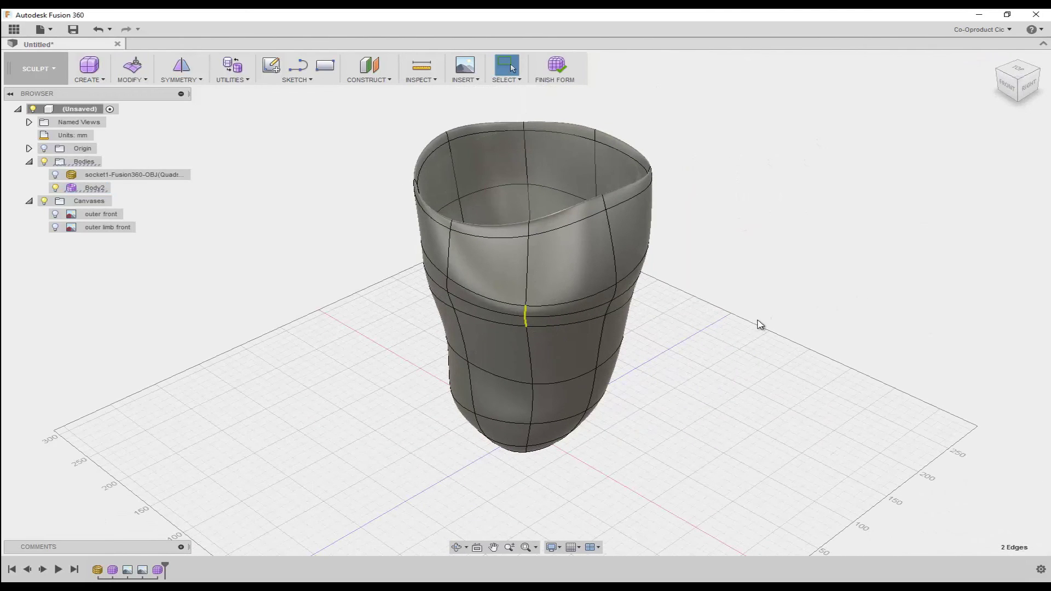
Finish the form and inspect the front of the socket over the Sock layer body.
left_click(556, 82)
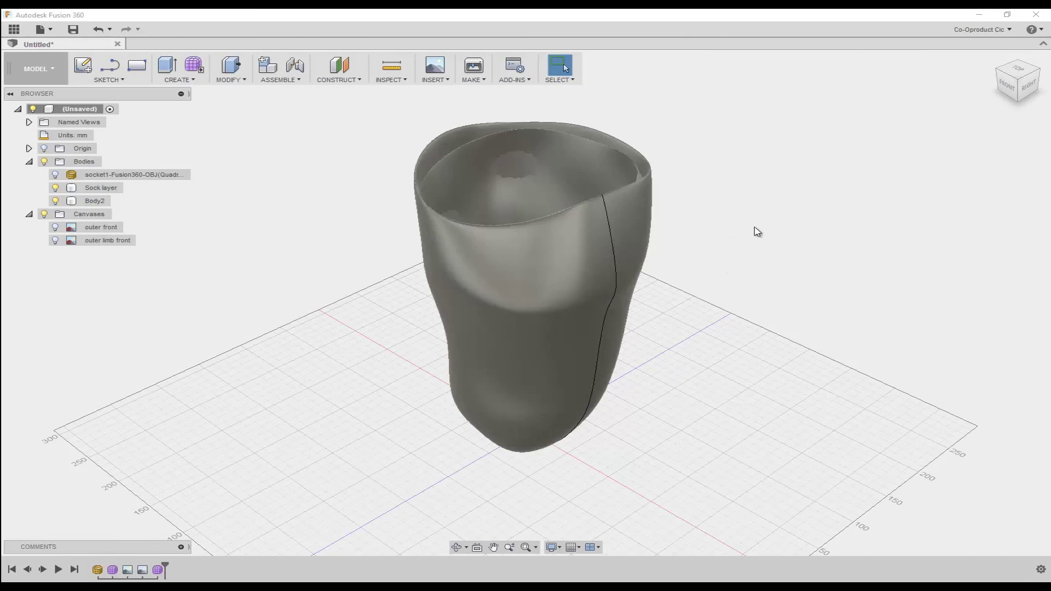
middle_click_drag(755, 223, 794, 213, "shift")
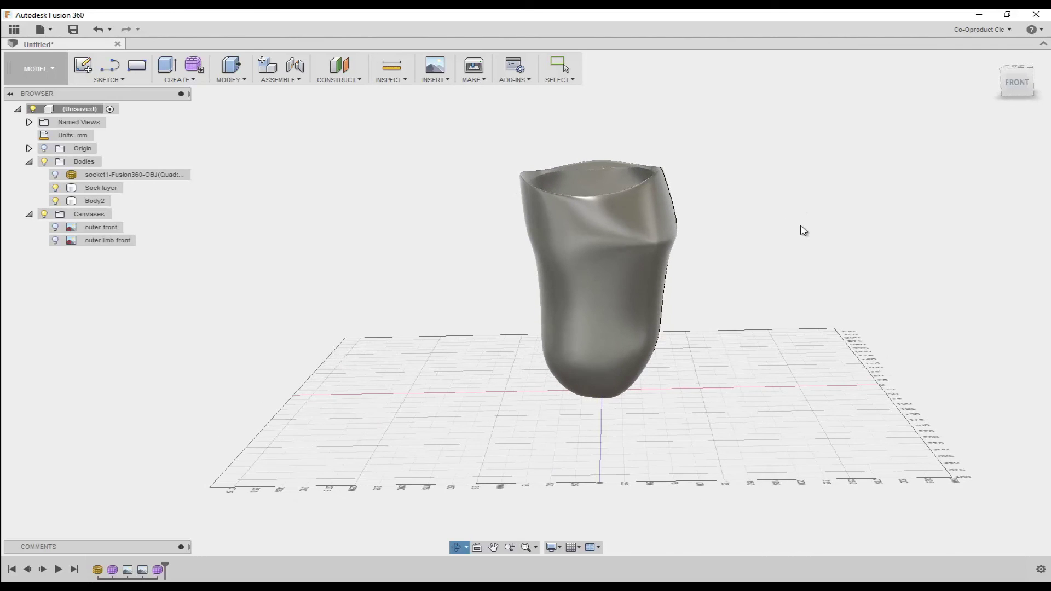